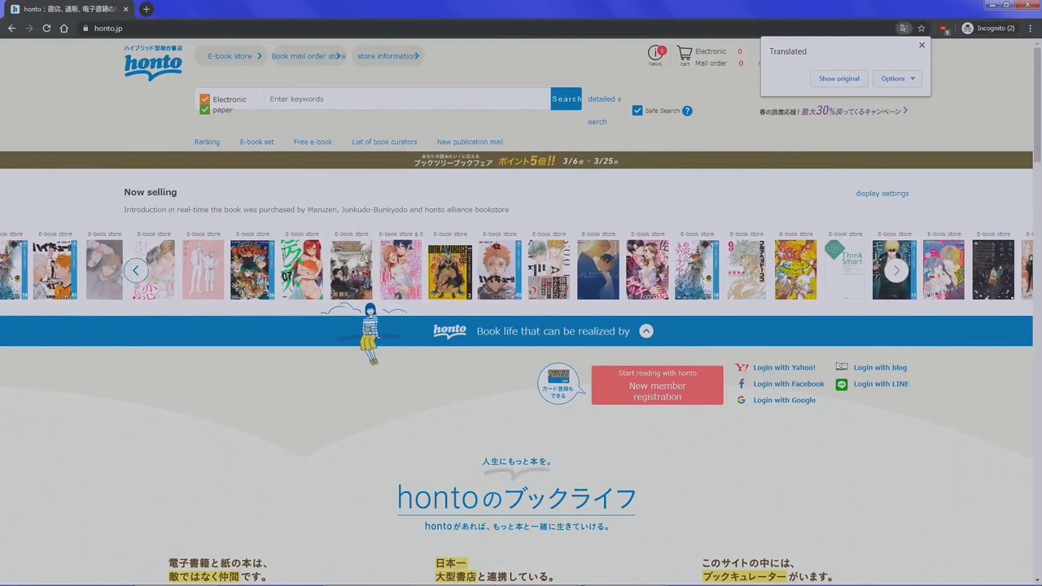
# - Translate the honto home page into English and start a new member registration
pyautogui.click(839, 78)
pyautogui.rightClick(690, 152)
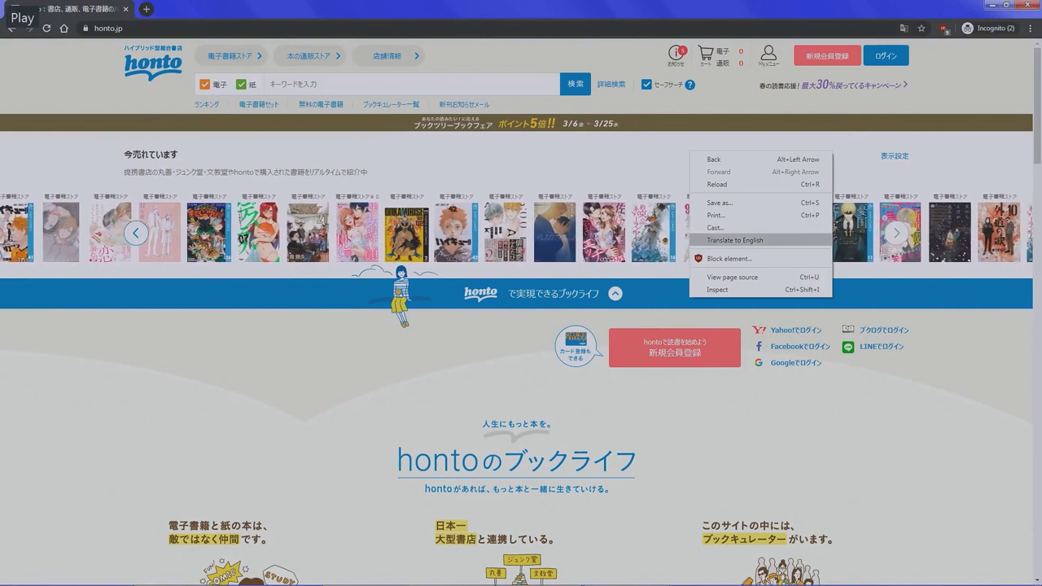
pyautogui.click(735, 240)
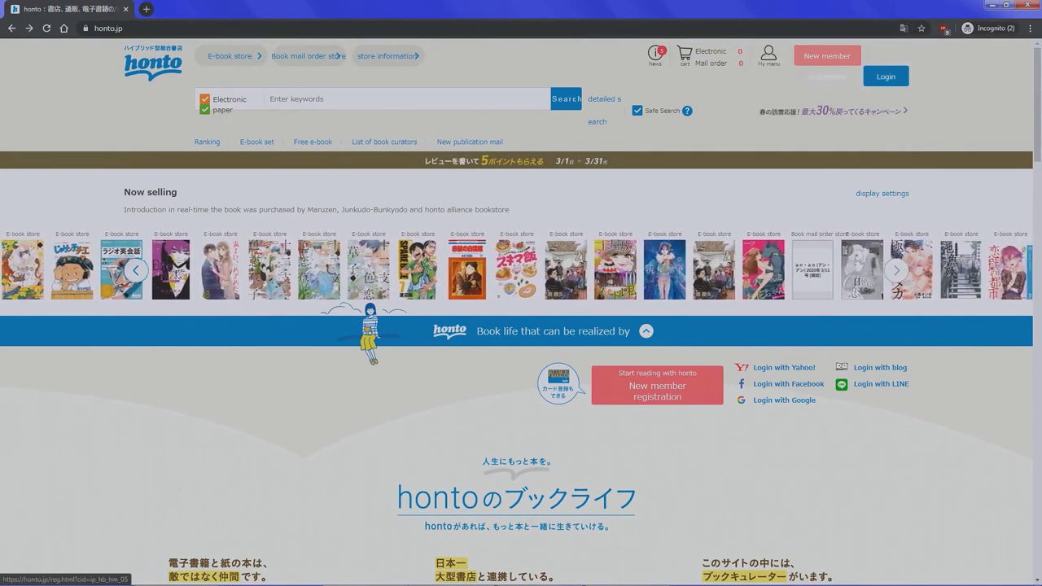
pyautogui.click(657, 391)
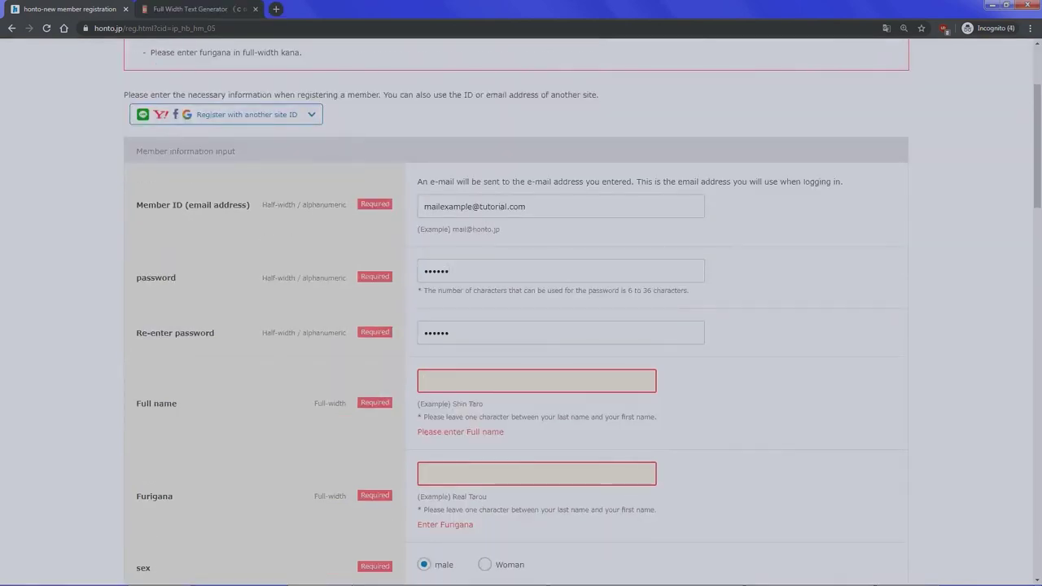
pyautogui.scroll(-1, 521, 325)
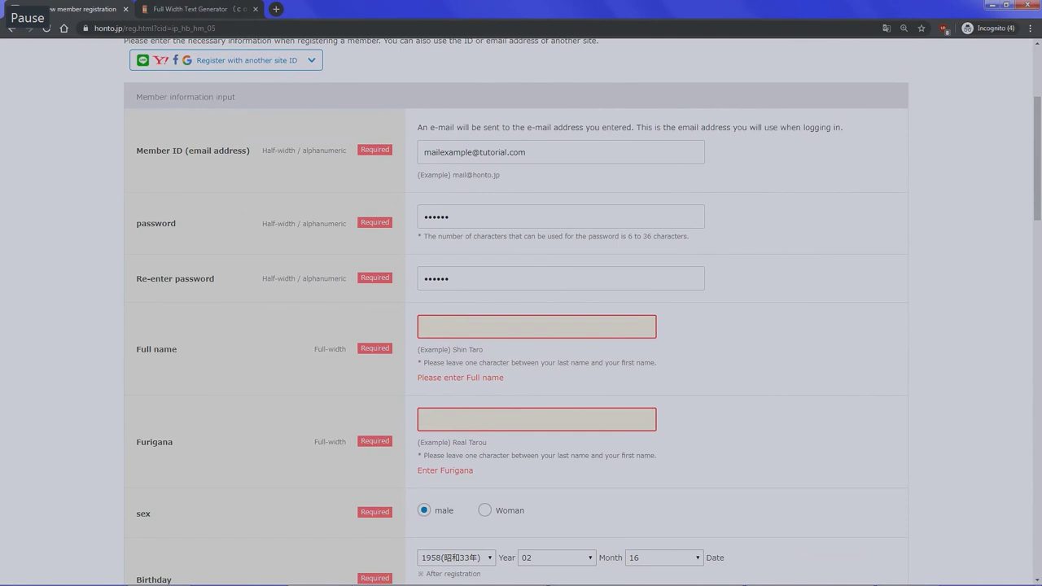
# - Convert the member's name to full-width text in LingoJam and paste it into Full name
pyautogui.hotkey('ctrl', 'Tab')
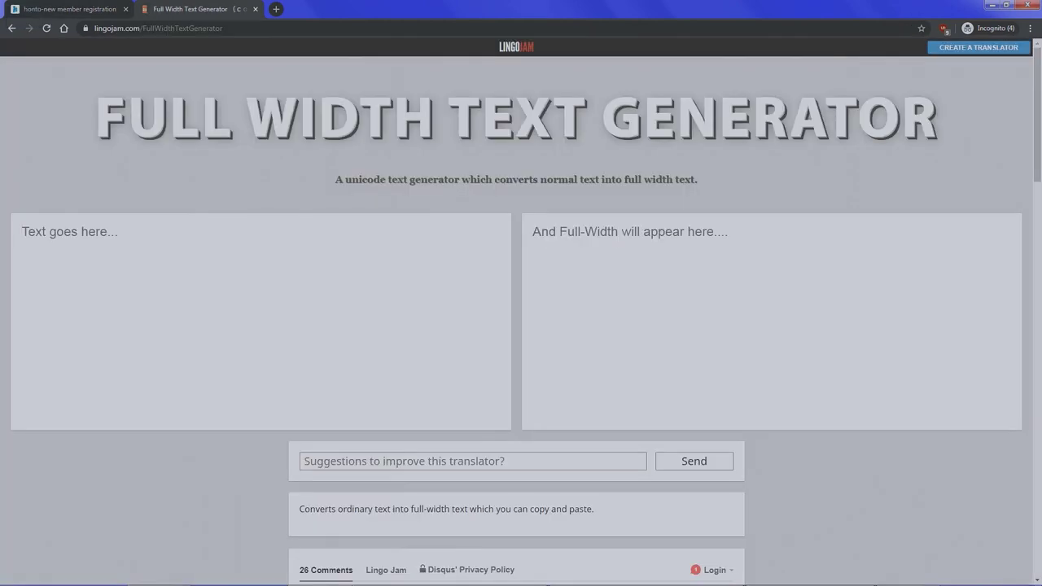
pyautogui.write('My Name')
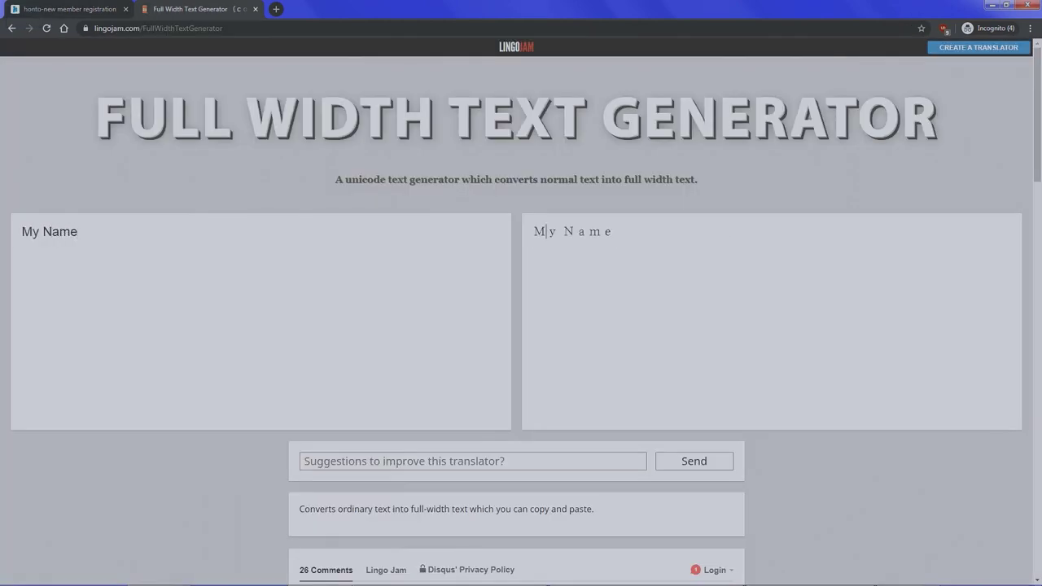
pyautogui.tripleClick(545, 231)
pyautogui.hotkey('ctrl', 'c')
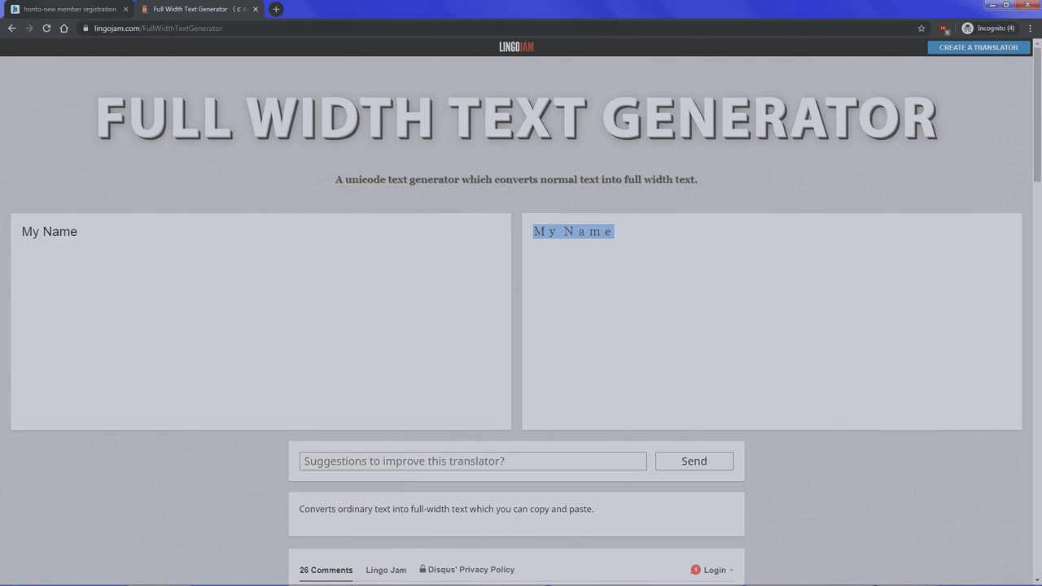
pyautogui.hotkey('ctrl', 'Tab')
pyautogui.hotkey('ctrl', 'v')
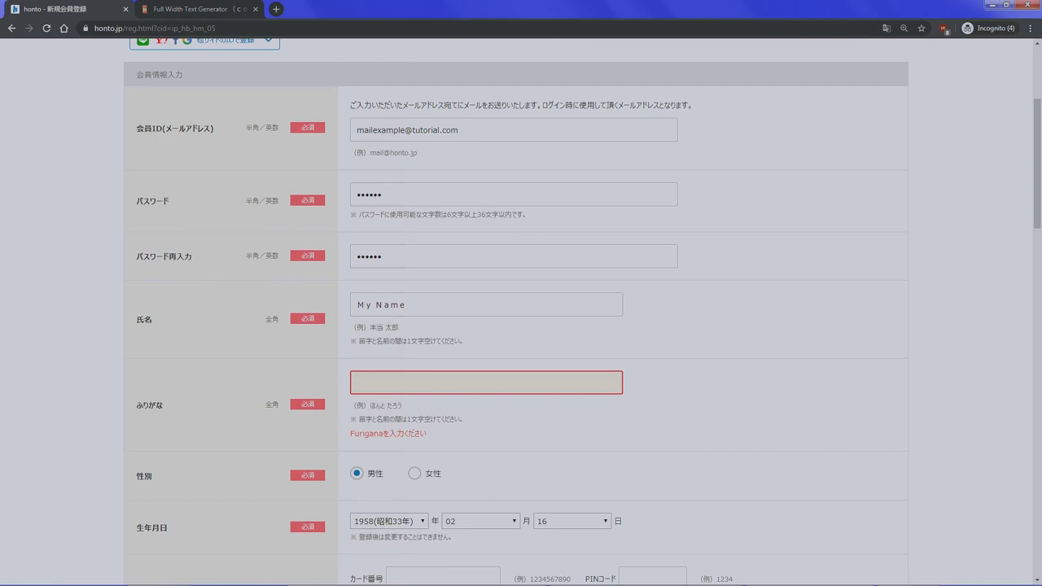
# - Paste the kana reading into Furigana, translate the form to English, and review the mail service options
pyautogui.write('ほんと\u3000たろう')
pyautogui.rightClick(642, 363)
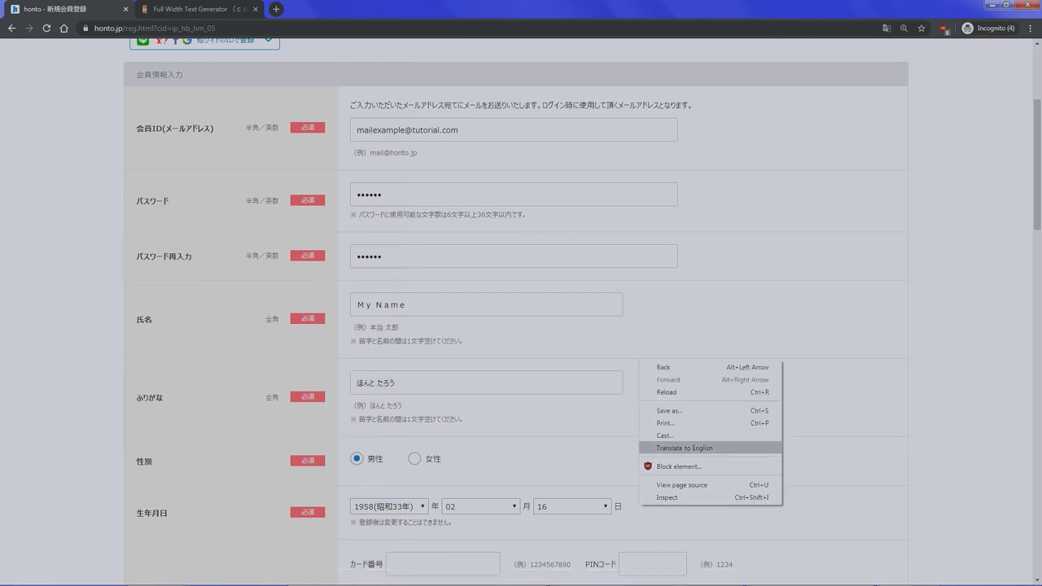
pyautogui.click(684, 448)
pyautogui.scroll(-1, 521, 326)
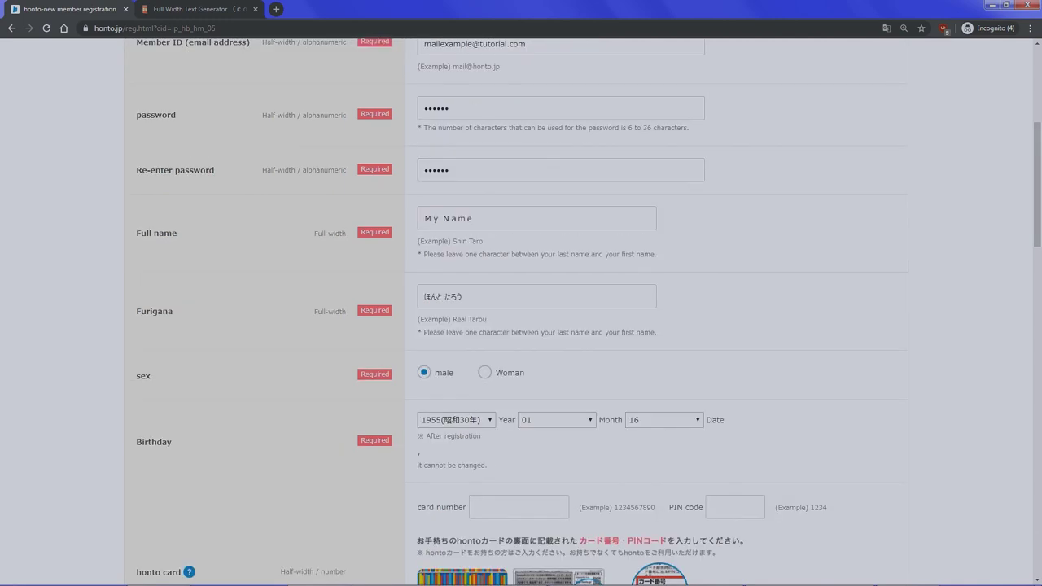
pyautogui.scroll(-1, 521, 325)
pyautogui.scroll(-2, 521, 326)
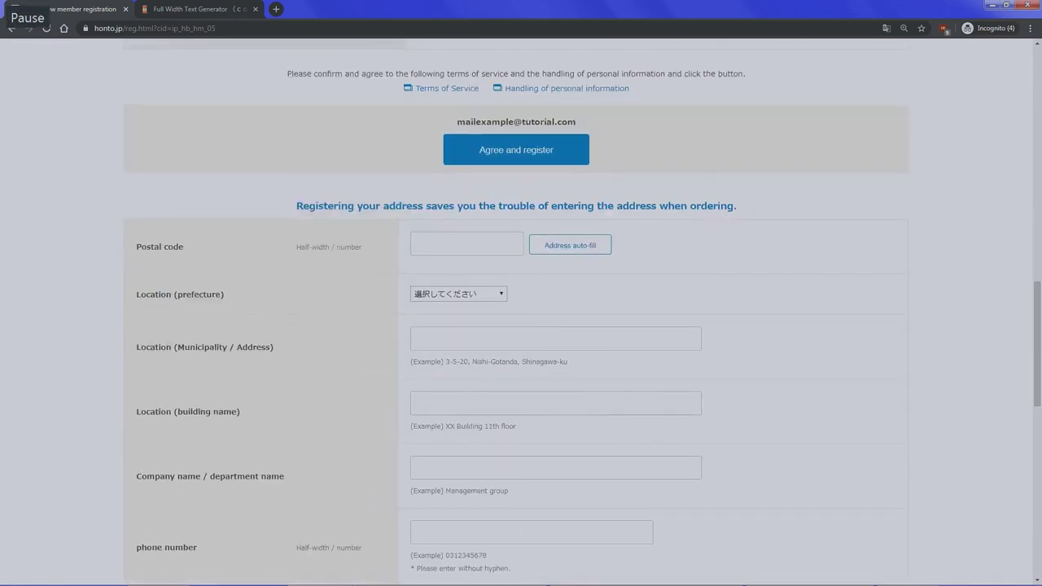
pyautogui.scroll(2, 521, 326)
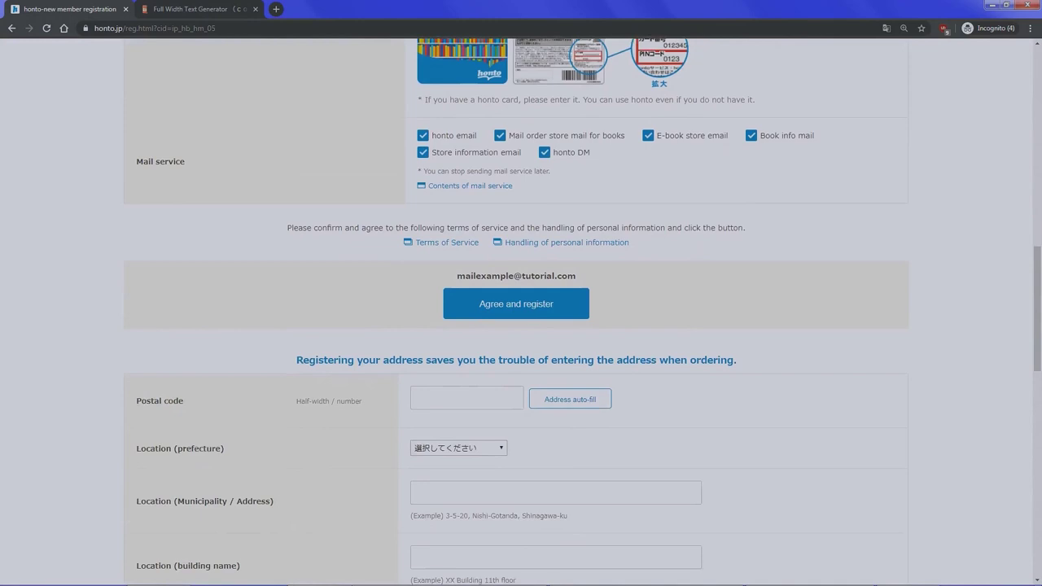
# - Enter the Sapporo postal code to auto-fill the address, then add the street number and building number
pyautogui.scroll(-2, 521, 326)
pyautogui.scroll(-1, 521, 325)
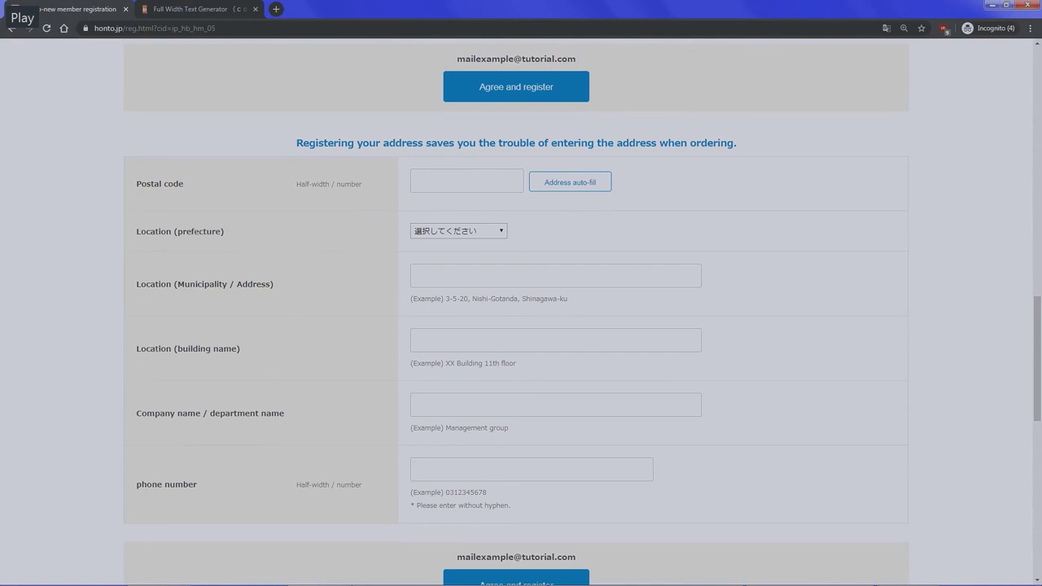
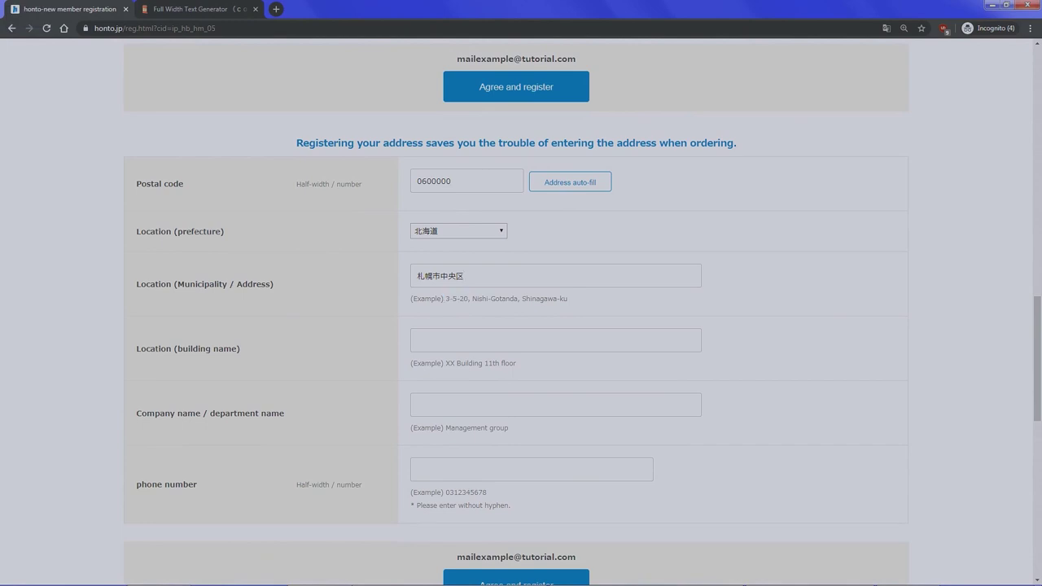
pyautogui.click(555, 340)
pyautogui.write('11')
pyautogui.scroll(-1, 521, 326)
# - Enter the phone number, finish registering, and go to My Page
pyautogui.click(531, 415)
pyautogui.write('0312345678')
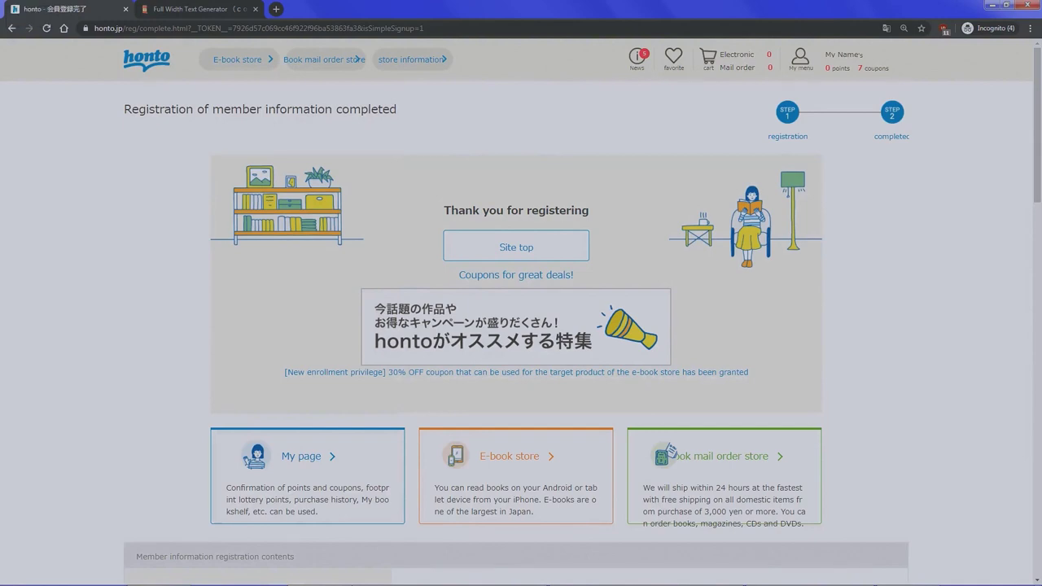
pyautogui.moveTo(801, 57)
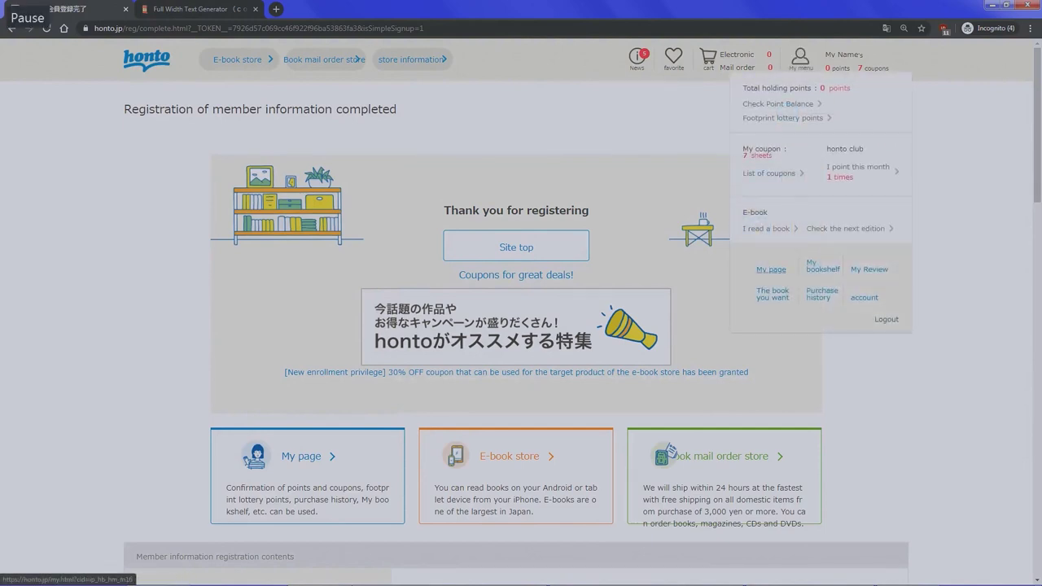
pyautogui.click(771, 269)
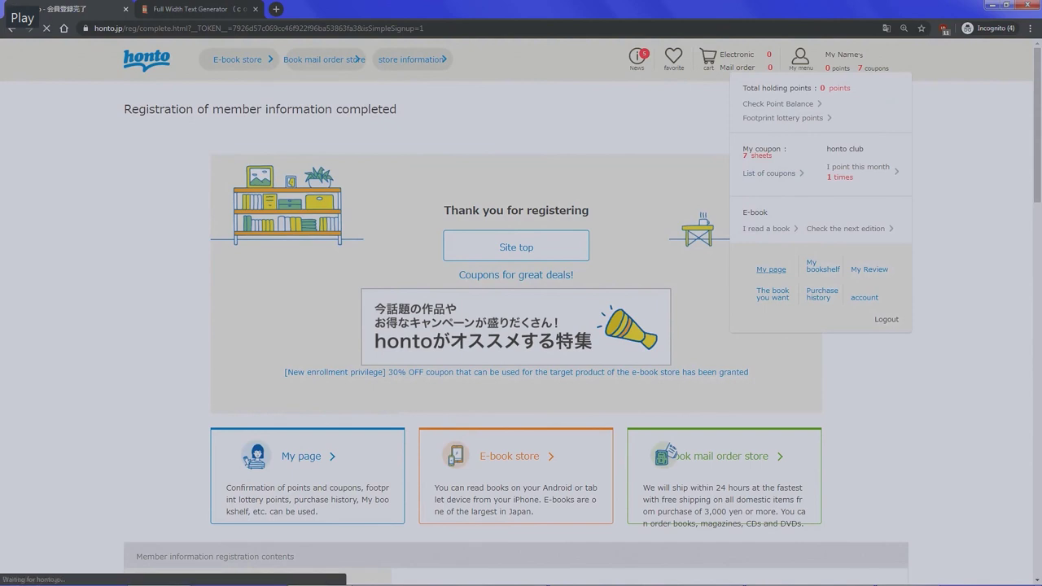
# - Open Address book information under Member information on My Page
pyautogui.scroll(-3, 521, 325)
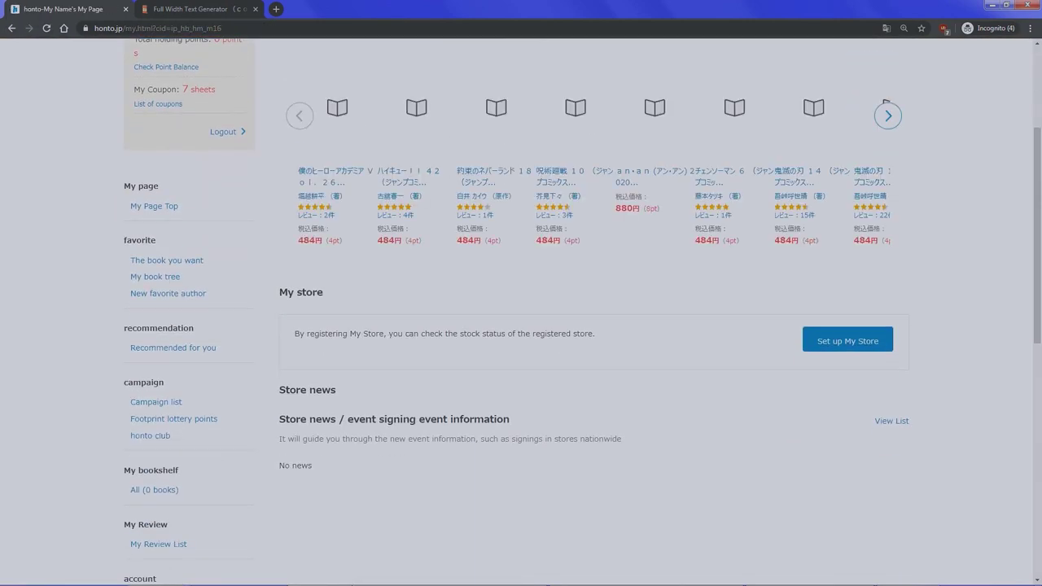
pyautogui.scroll(-1, 521, 326)
pyautogui.scroll(-3, 521, 326)
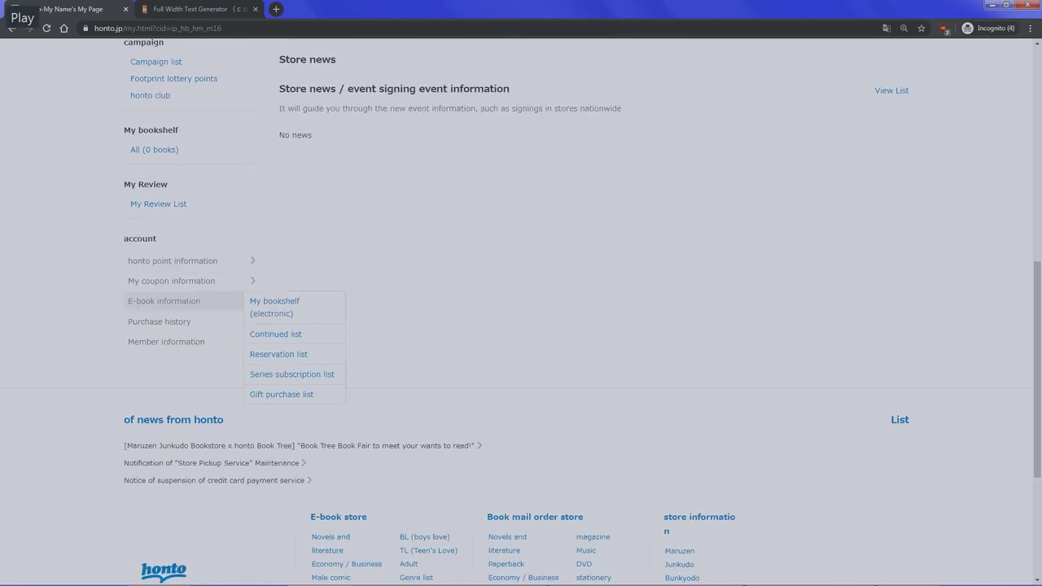
pyautogui.moveTo(179, 341)
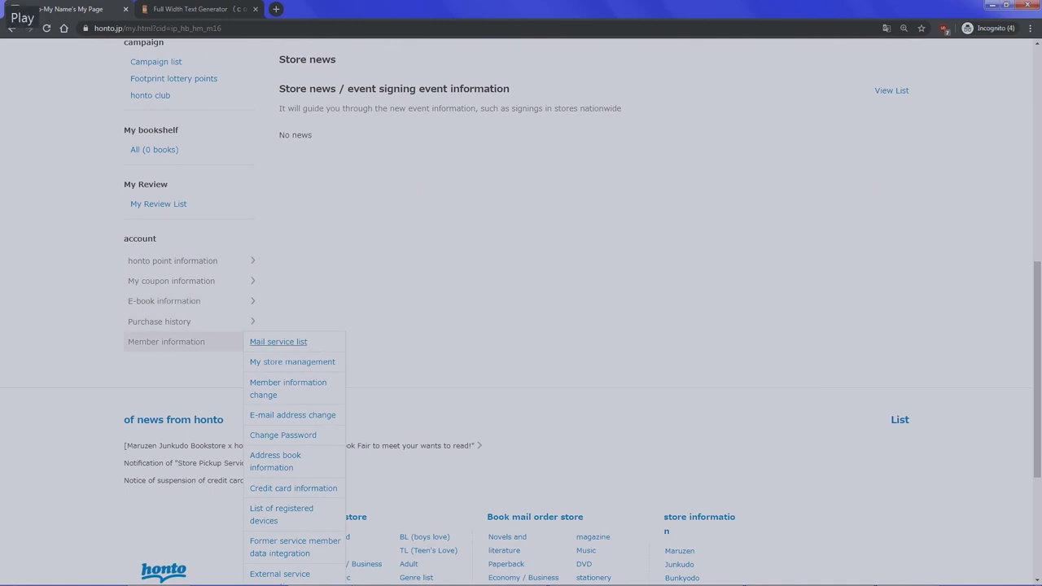
pyautogui.click(275, 461)
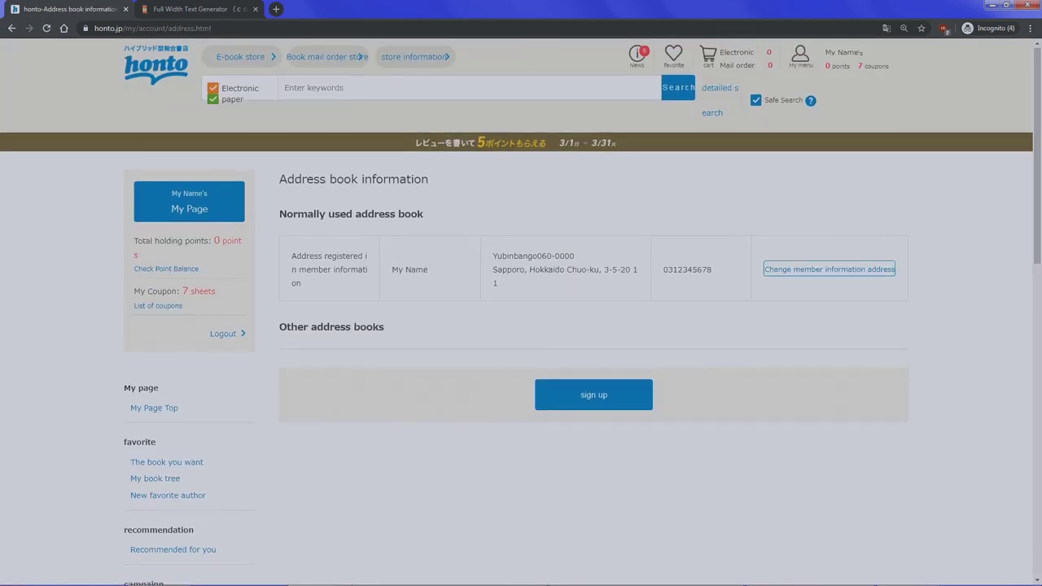
# - Open the New address book registration form and translate it into English
pyautogui.scroll(-1, 570, 342)
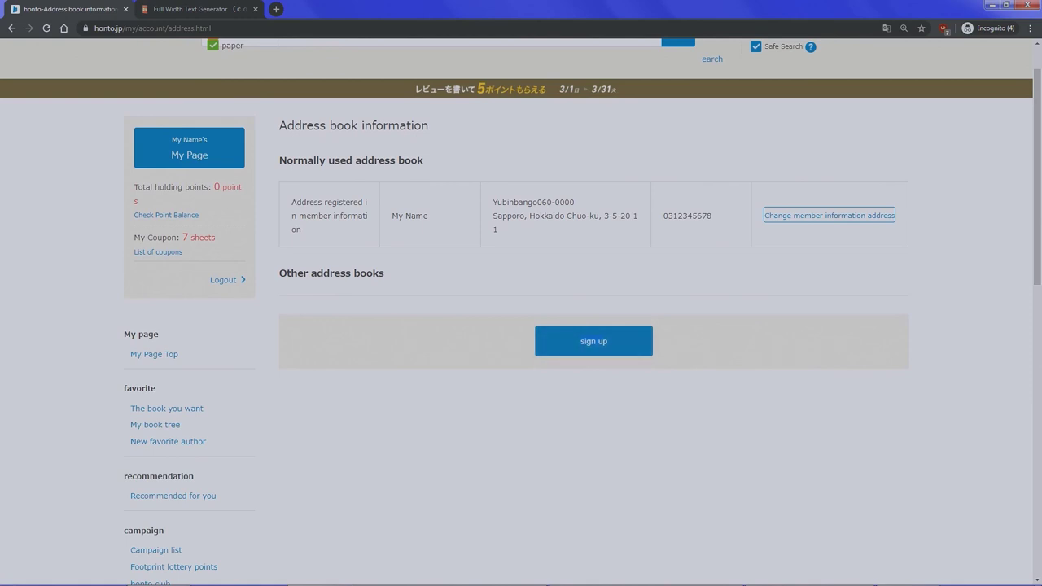
pyautogui.click(594, 341)
pyautogui.scroll(-1, 511, 254)
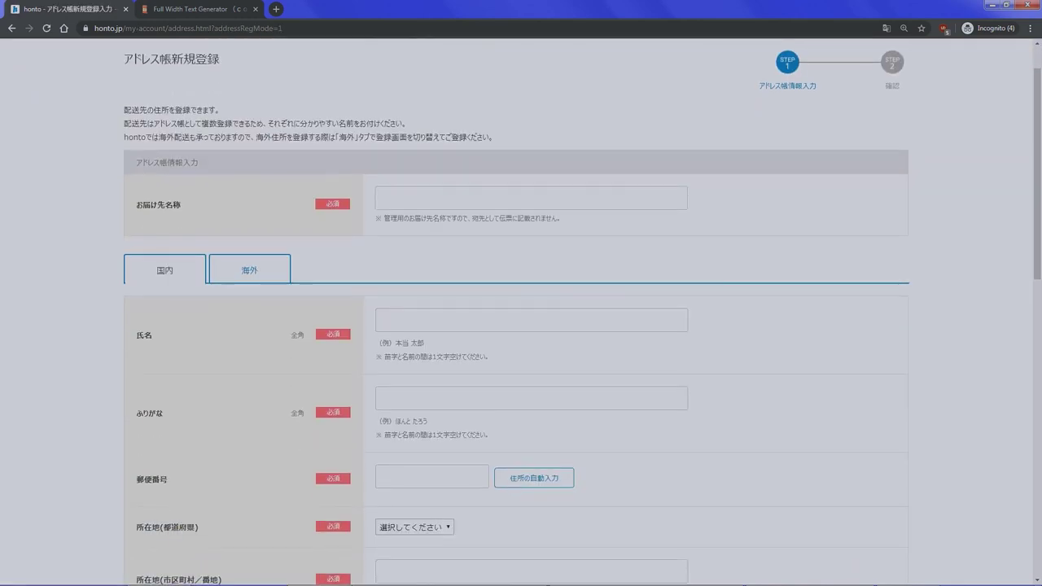
pyautogui.rightClick(511, 254)
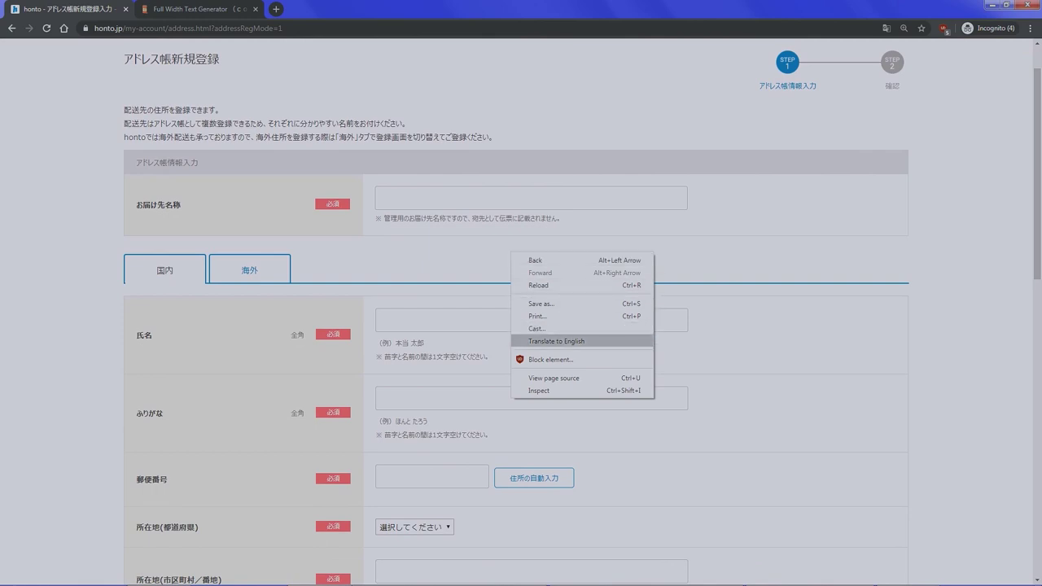
pyautogui.click(557, 341)
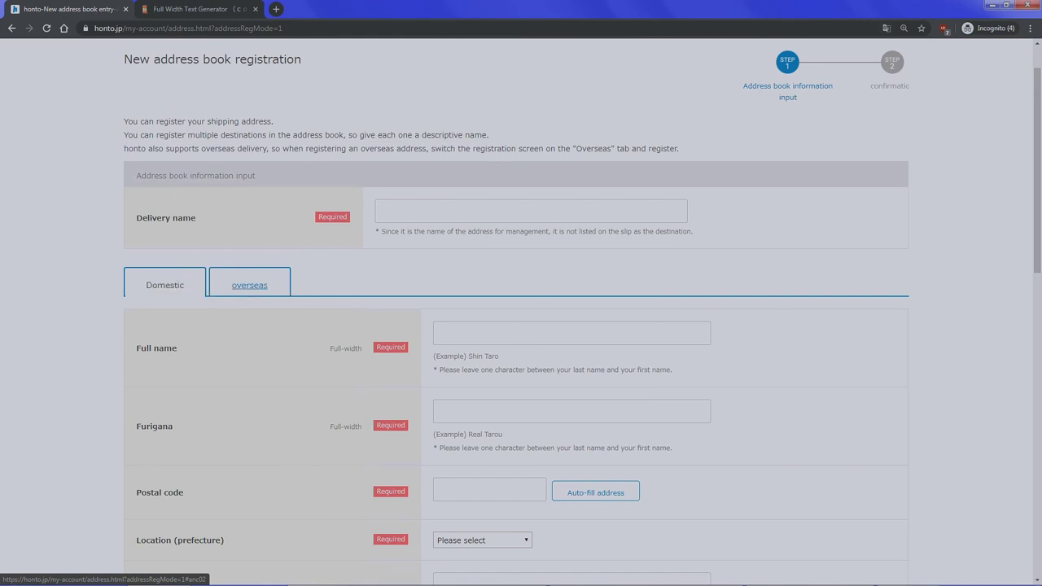
# - Fill in the overseas address form with delivery name and full name, and set it as default
pyautogui.click(249, 285)
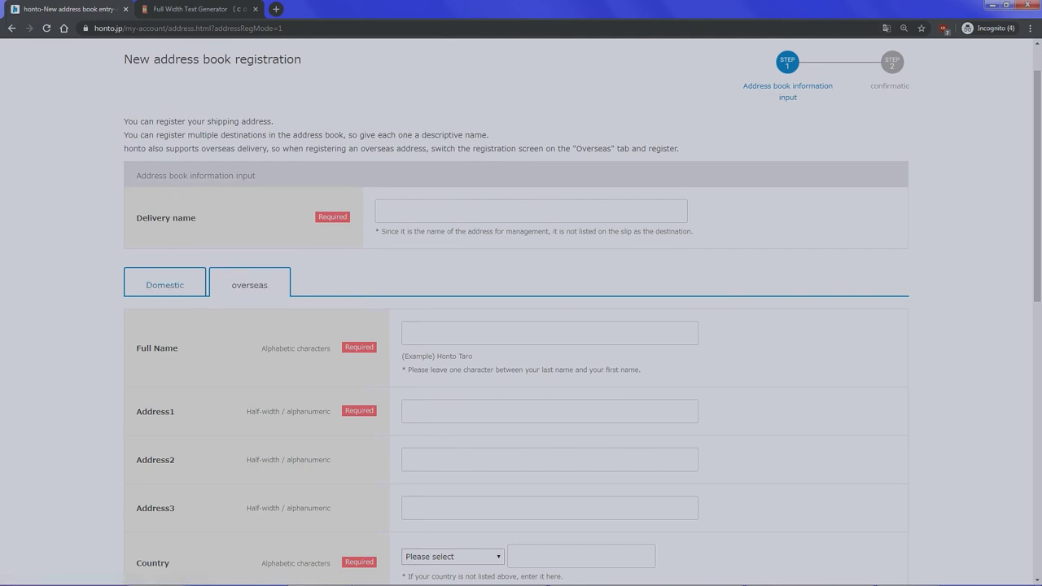
pyautogui.write('My Real Adress')
pyautogui.click(549, 333)
pyautogui.write('My Real Name')
pyautogui.scroll(-2, 521, 326)
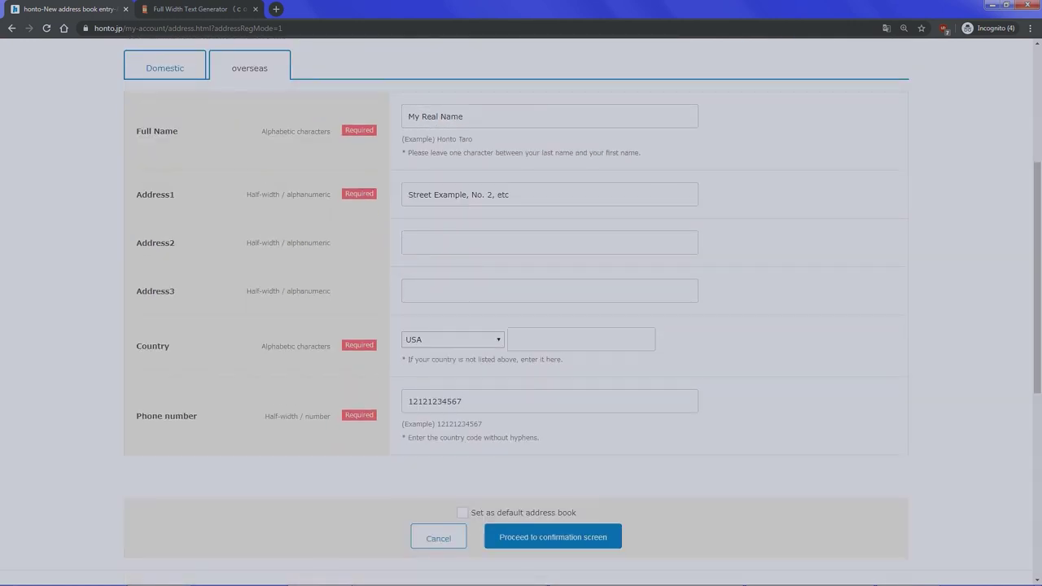
pyautogui.scroll(1, 521, 326)
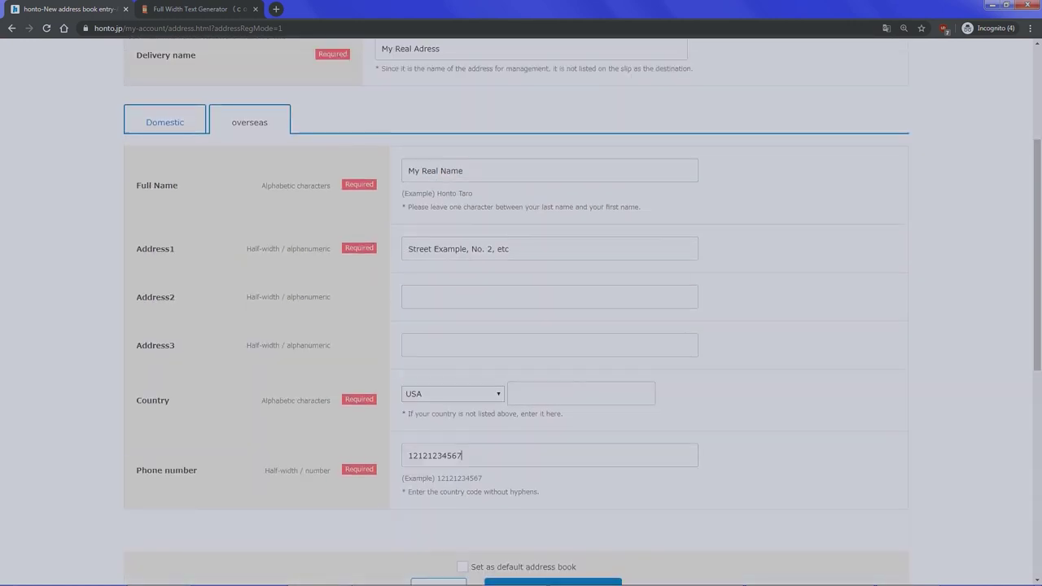
pyautogui.scroll(-2, 521, 326)
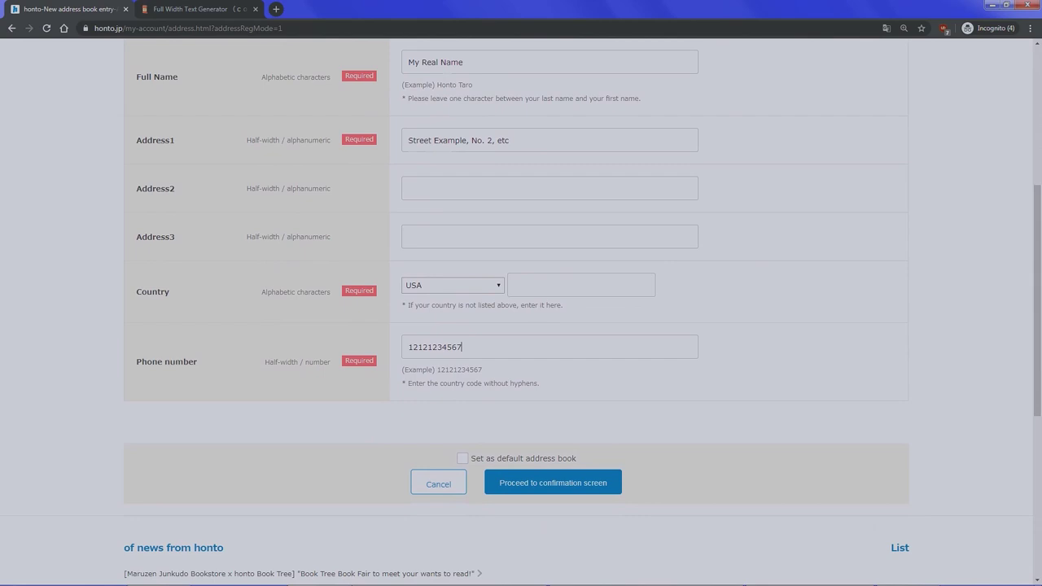
pyautogui.click(462, 458)
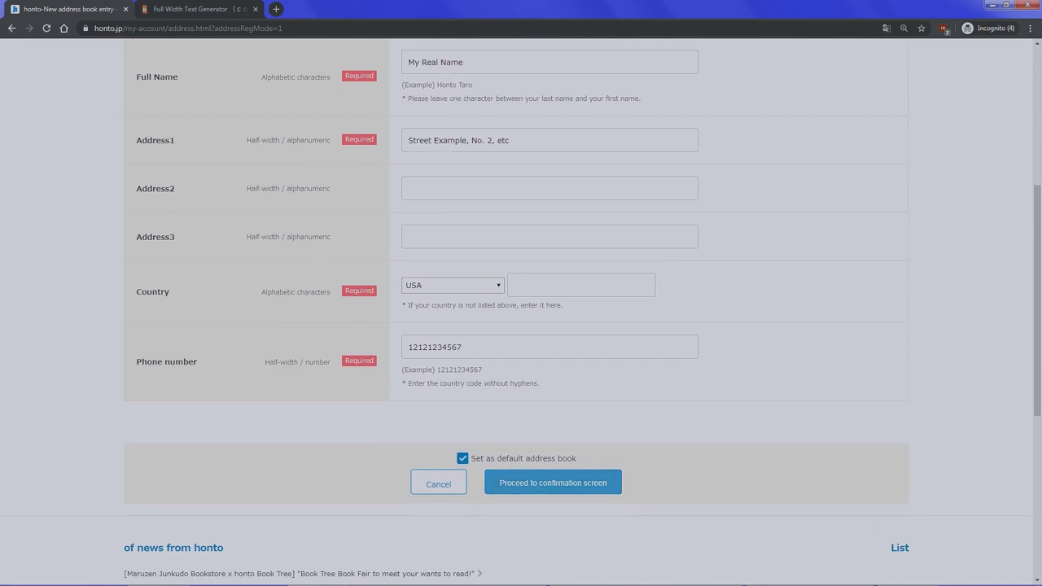
# - Confirm and register the new USA address, then translate the address book page into English
pyautogui.click(553, 483)
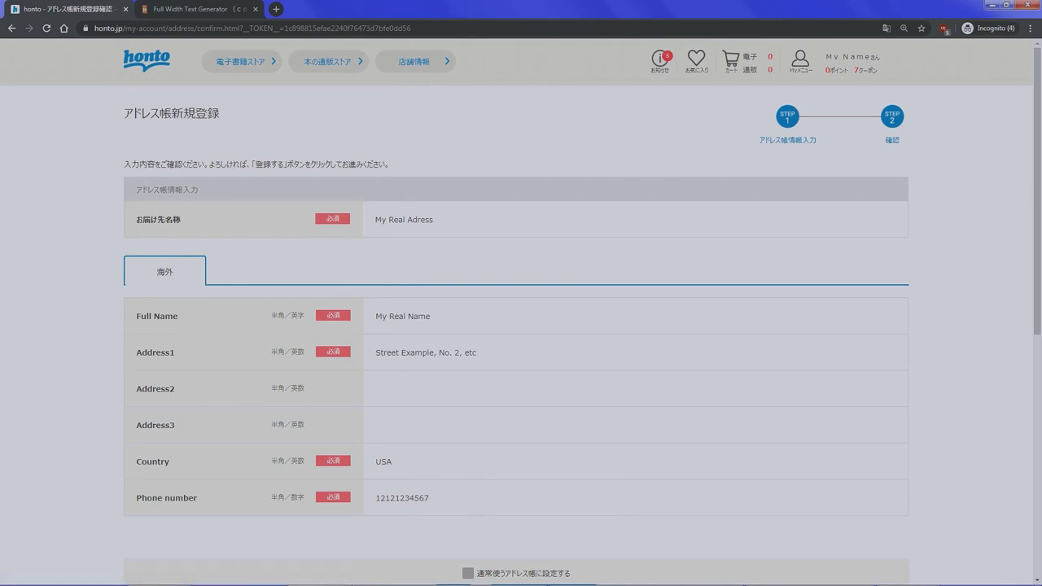
pyautogui.scroll(-2, 521, 325)
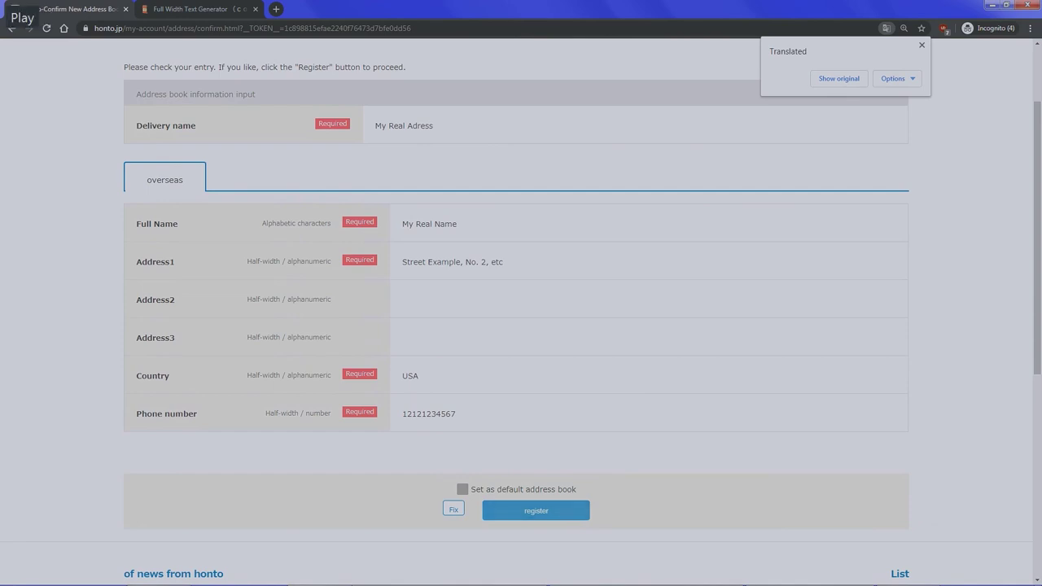
pyautogui.click(535, 511)
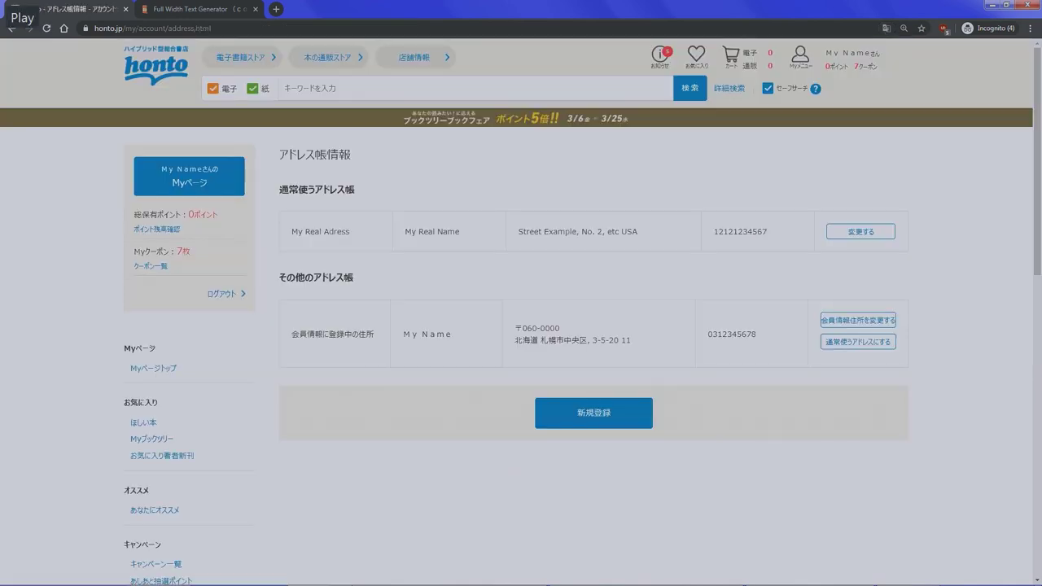
pyautogui.rightClick(494, 261)
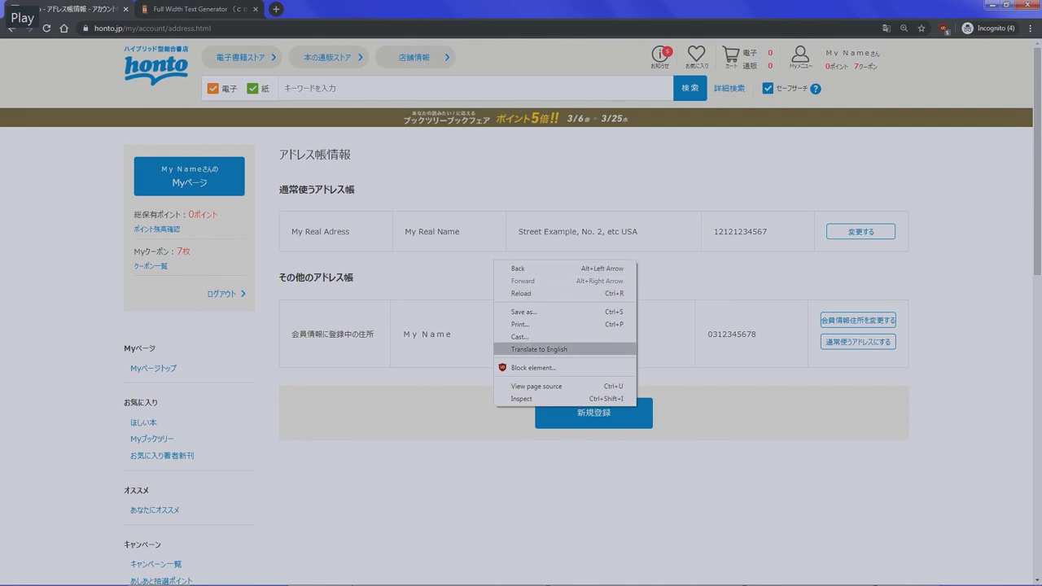
pyautogui.click(539, 349)
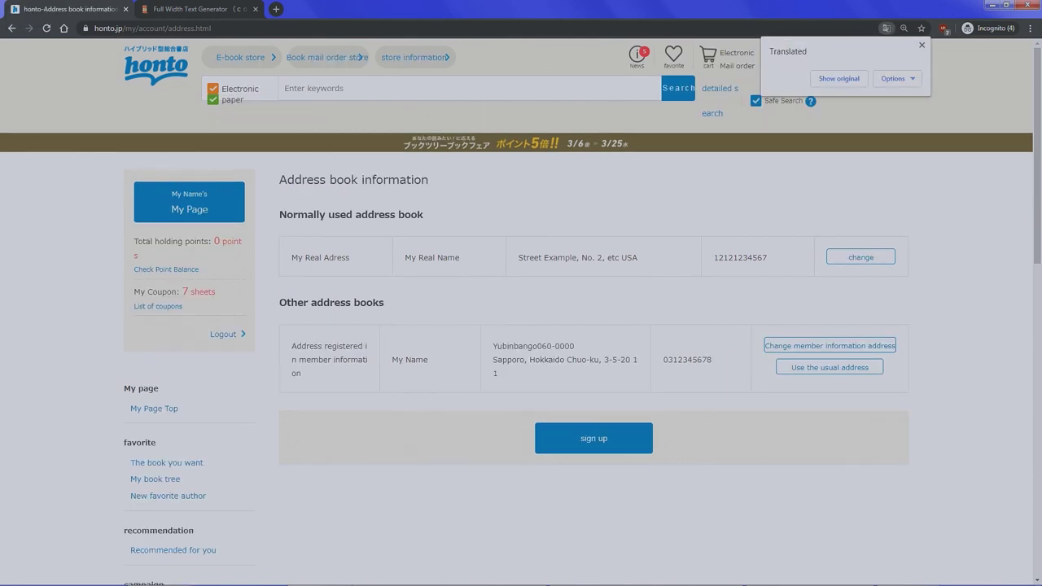
# - Turn on Safe Search and search paper books for 'One Piece'
pyautogui.moveTo(529, 257); pyautogui.dragTo(626, 257)
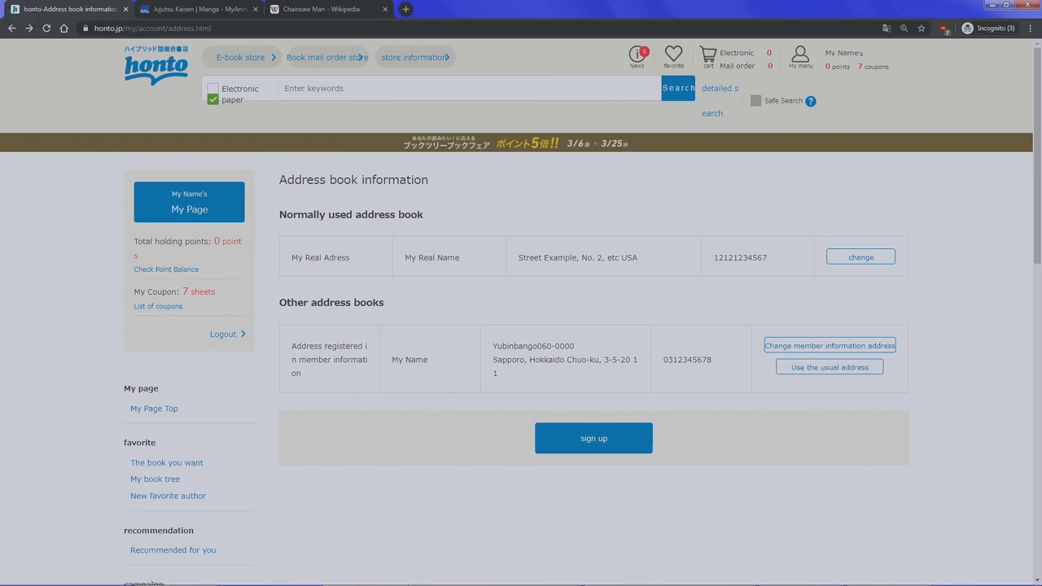
pyautogui.click(755, 100)
pyautogui.write('One Piece')
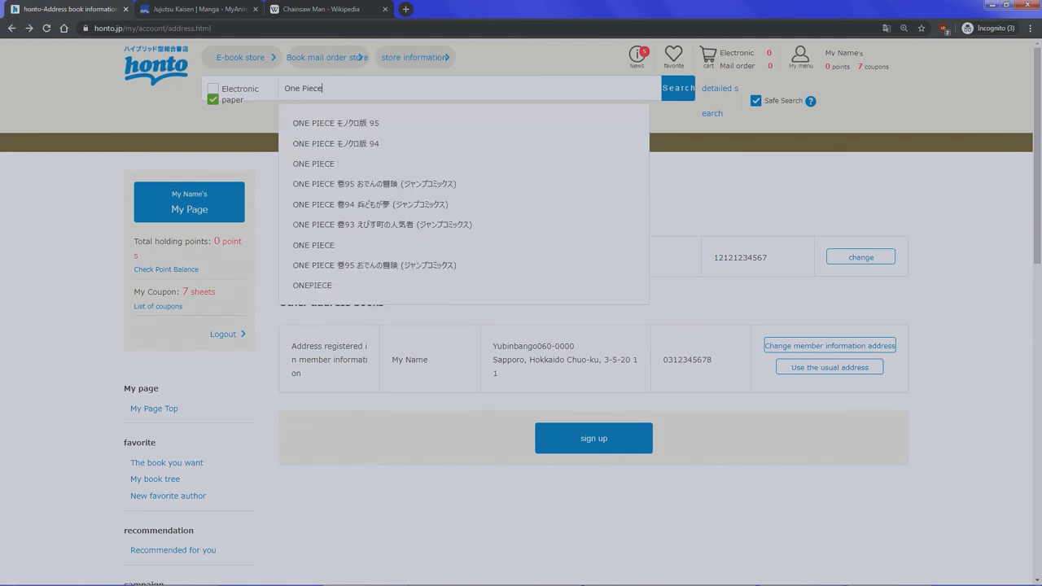
pyautogui.press('Return')
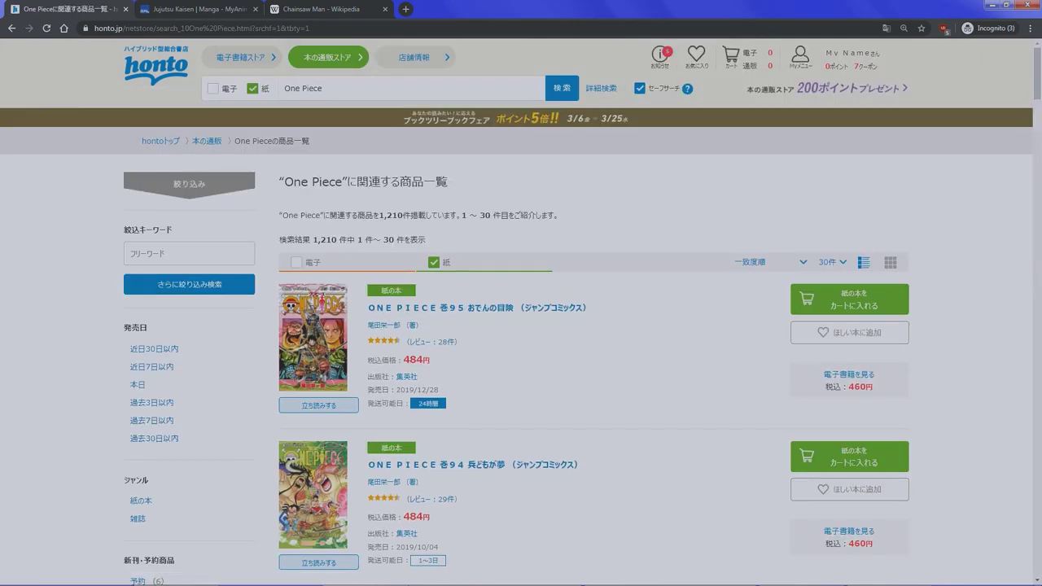
# - Add ONE PIECE Vol.95 Adventure of Oden (Jump Comics) from the results to the cart
pyautogui.scroll(-1, 521, 325)
pyautogui.scroll(1, 521, 325)
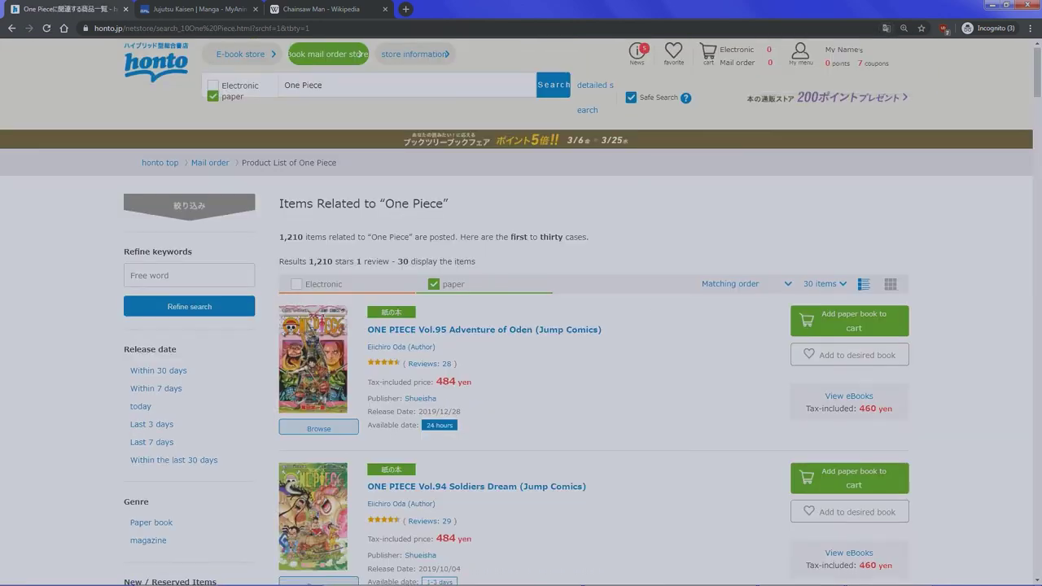
pyautogui.scroll(-1, 521, 326)
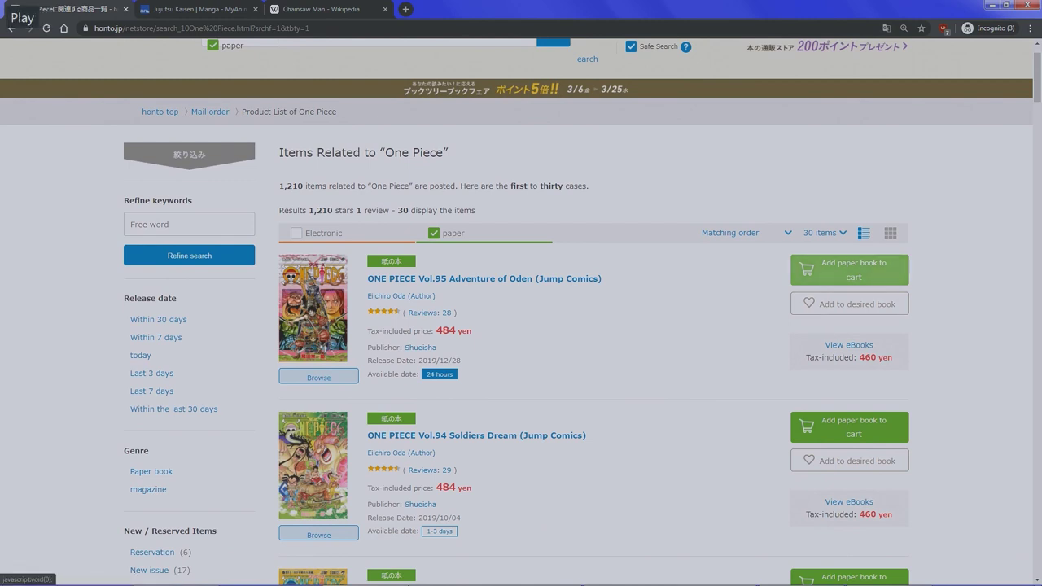
pyautogui.click(850, 270)
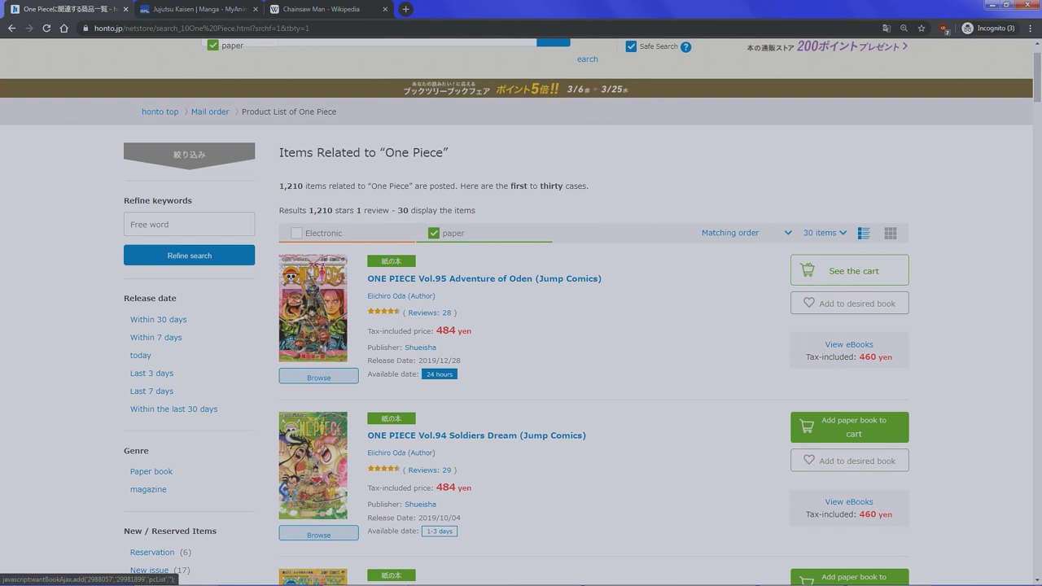
pyautogui.scroll(-1, 521, 326)
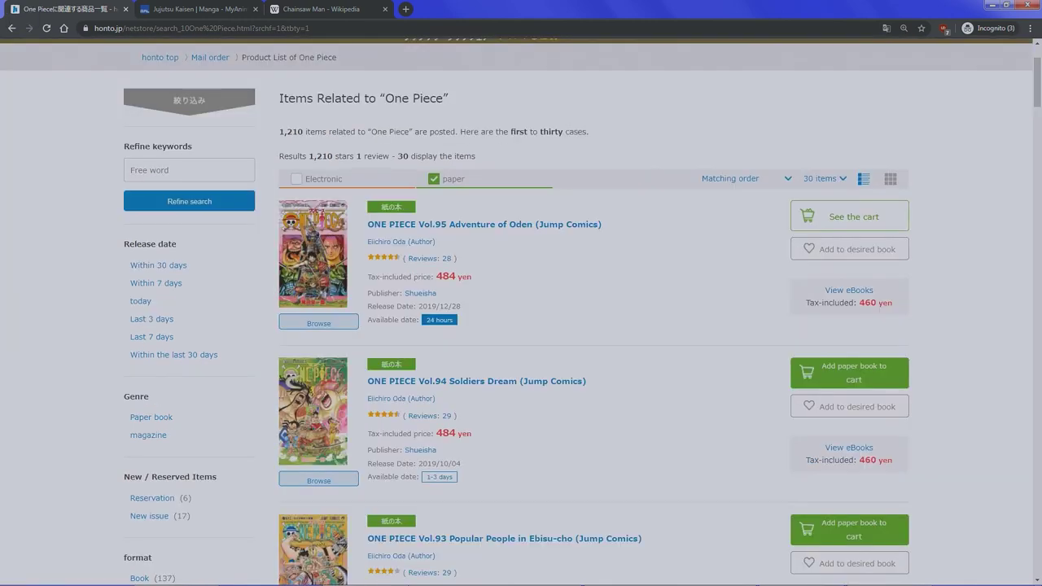
# - Select the Japanese title 呪術廻戦 on the Jujutsu Kaisen page for copying
pyautogui.scroll(2, 521, 325)
pyautogui.hotkey('ctrl', 'Tab')
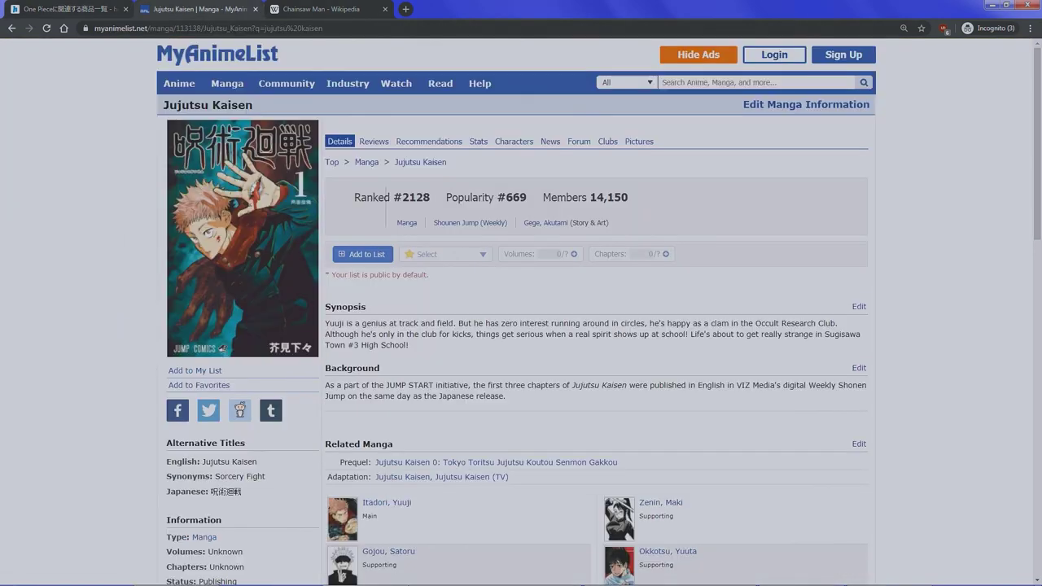
pyautogui.scroll(-1, 521, 326)
pyautogui.tripleClick(230, 437)
pyautogui.moveTo(211, 437); pyautogui.dragTo(242, 437)
pyautogui.hotkey('ctrl', 'c')
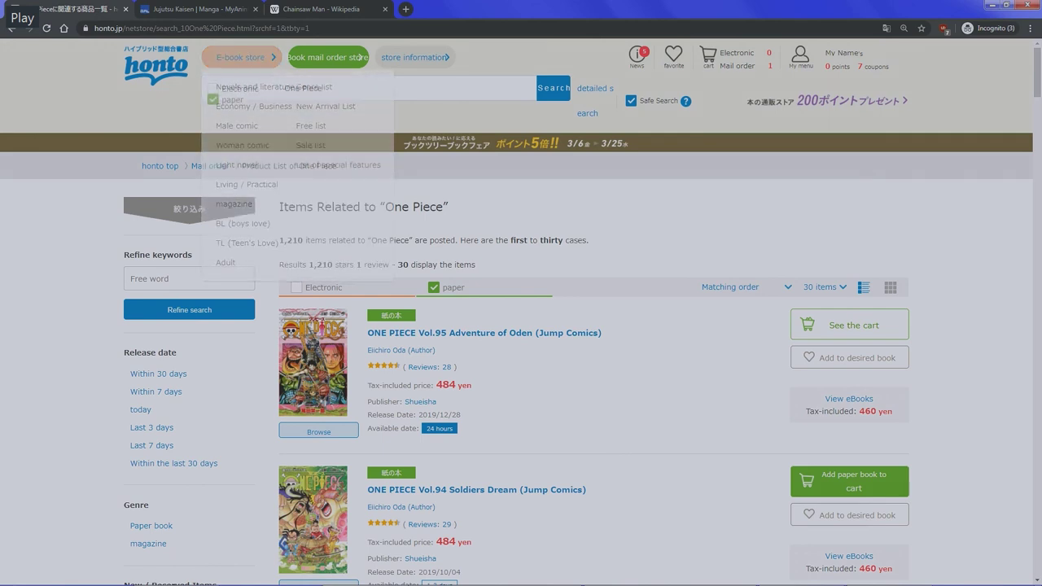
# - Search honto for 呪術廻戦 and add Magical Round 8 and 9 to the cart
pyautogui.moveTo(324, 88); pyautogui.dragTo(283, 88)
pyautogui.press('BackSpace')
pyautogui.hotkey('ctrl', 'v')
pyautogui.press('Return')
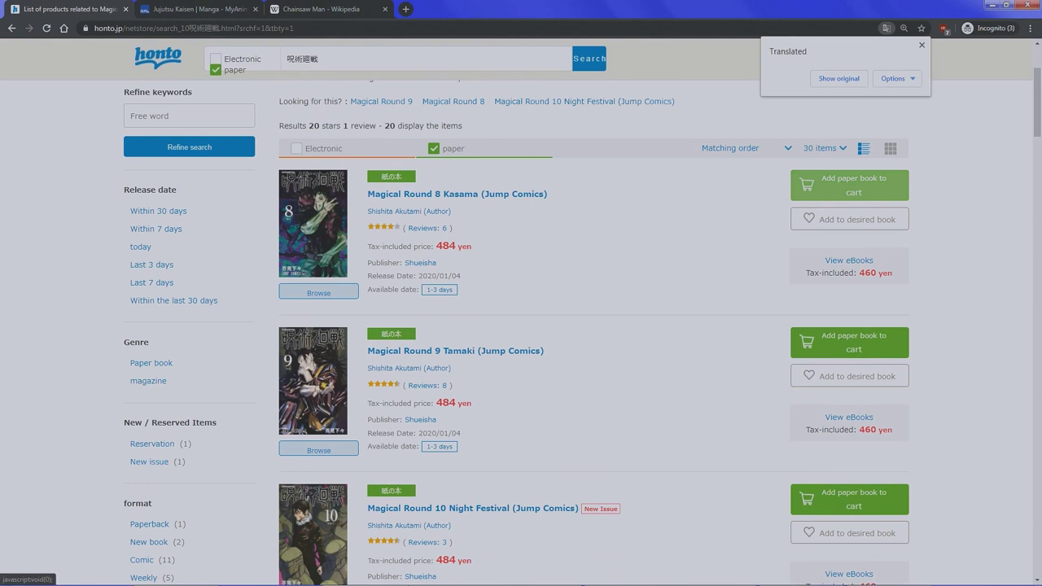
pyautogui.click(849, 185)
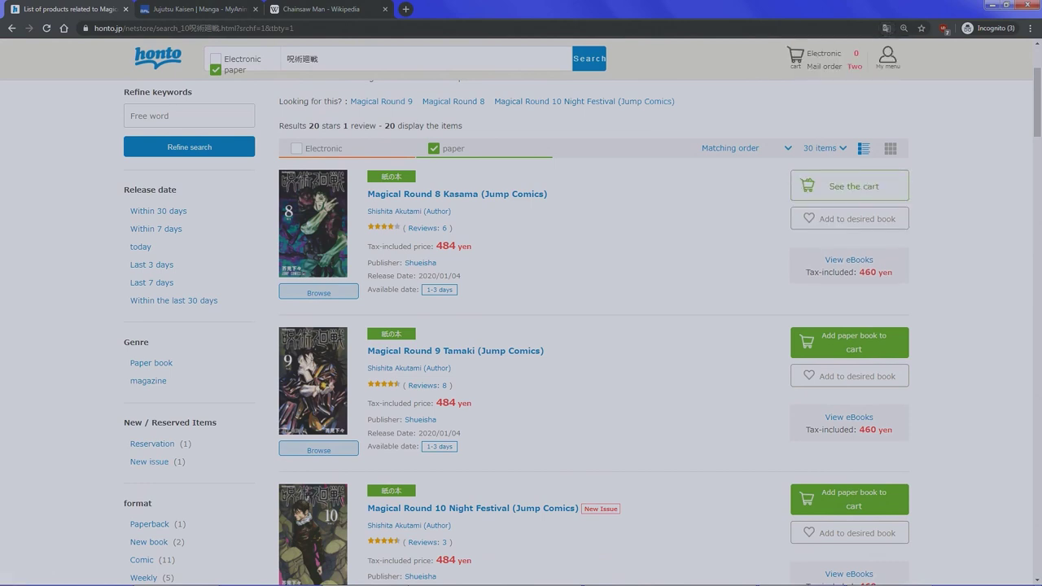
pyautogui.click(849, 342)
# - Copy チェンソーマン from the Chainsaw Man Wikipedia article into honto's search box
pyautogui.hotkey('ctrl', '3')
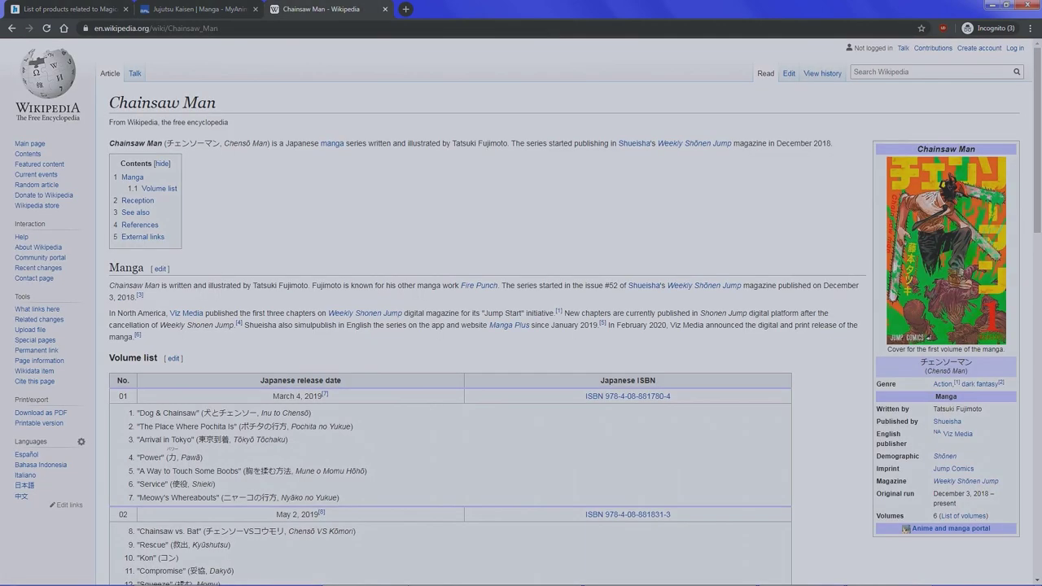
pyautogui.doubleClick(189, 143)
pyautogui.hotkey('shift', 'Right')
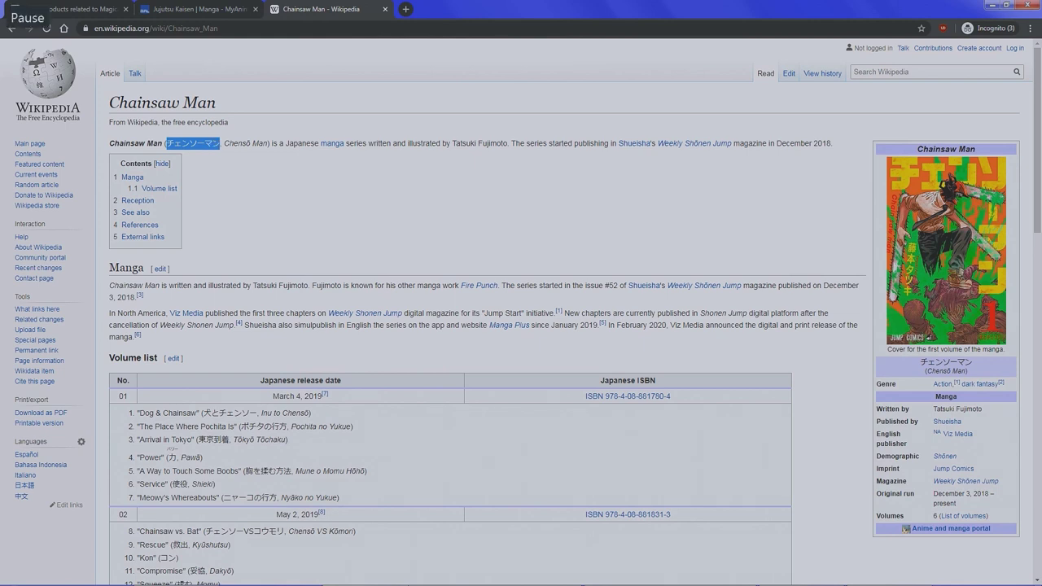
pyautogui.hotkey('ctrl', 'c')
pyautogui.hotkey('ctrl', '1')
pyautogui.hotkey('ctrl', 'v')
# - Search for チェンソーマン and add Chainsawman 1, 4 and 3 to the wishlist
pyautogui.press('Return')
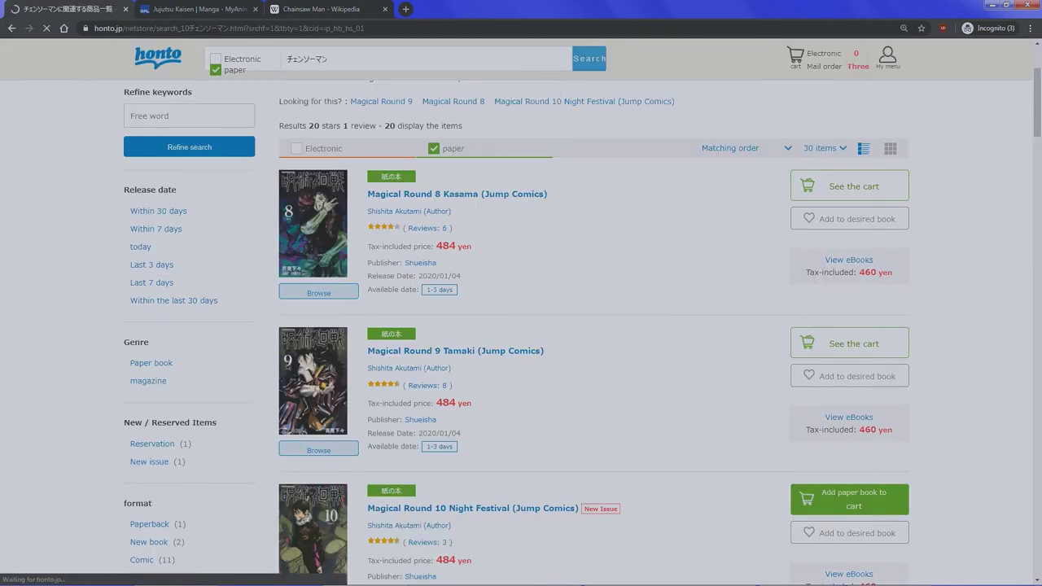
pyautogui.scroll(-5, 521, 326)
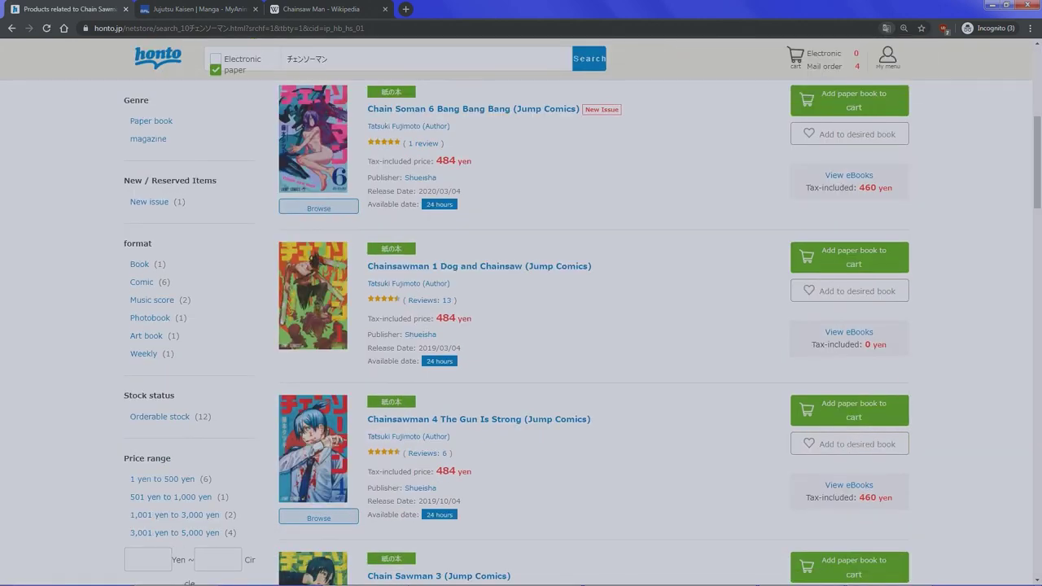
pyautogui.click(849, 291)
pyautogui.scroll(-1, 849, 291)
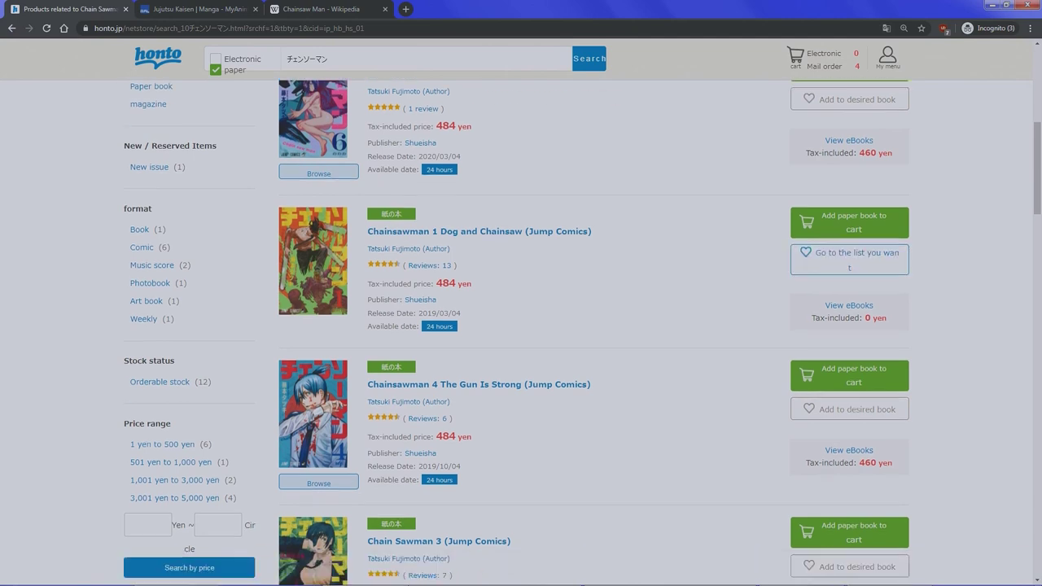
pyautogui.click(849, 389)
pyautogui.scroll(-2, 849, 389)
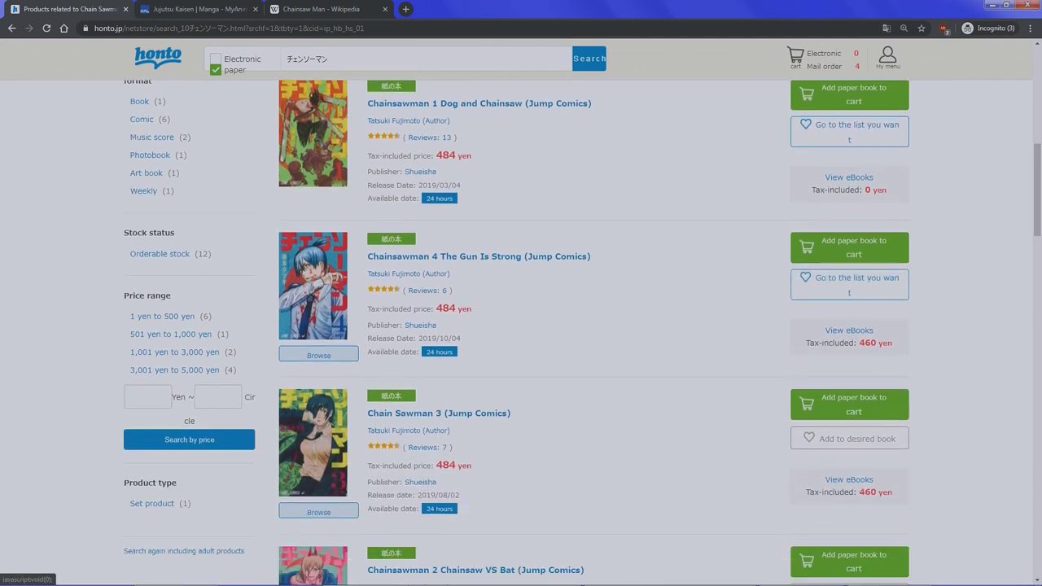
pyautogui.click(849, 441)
pyautogui.scroll(10, 849, 442)
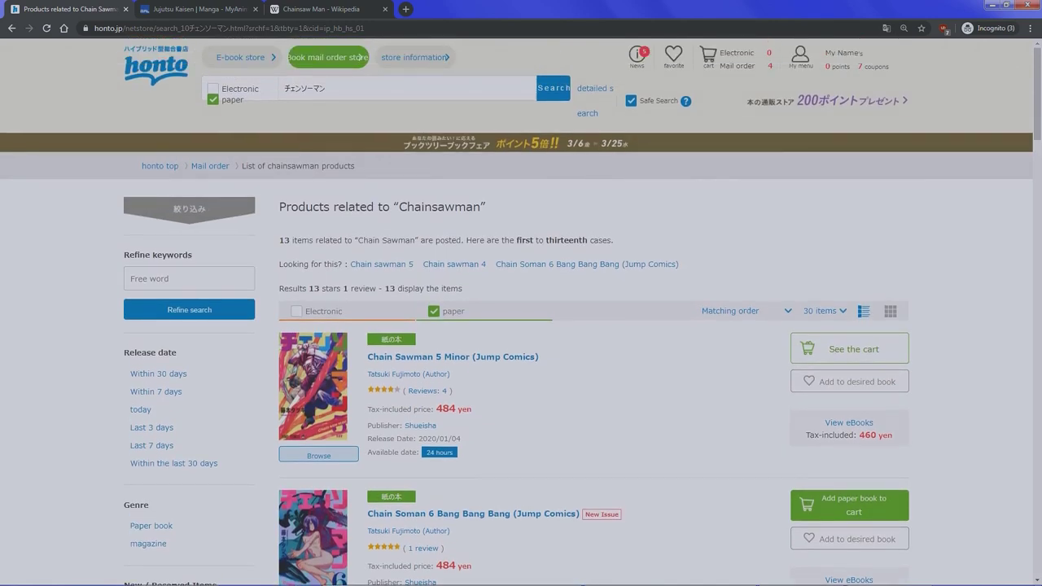
# - Open 'The book you want' from My menu and review Chain Sawman 3, 4 and 1
pyautogui.moveTo(800, 55)
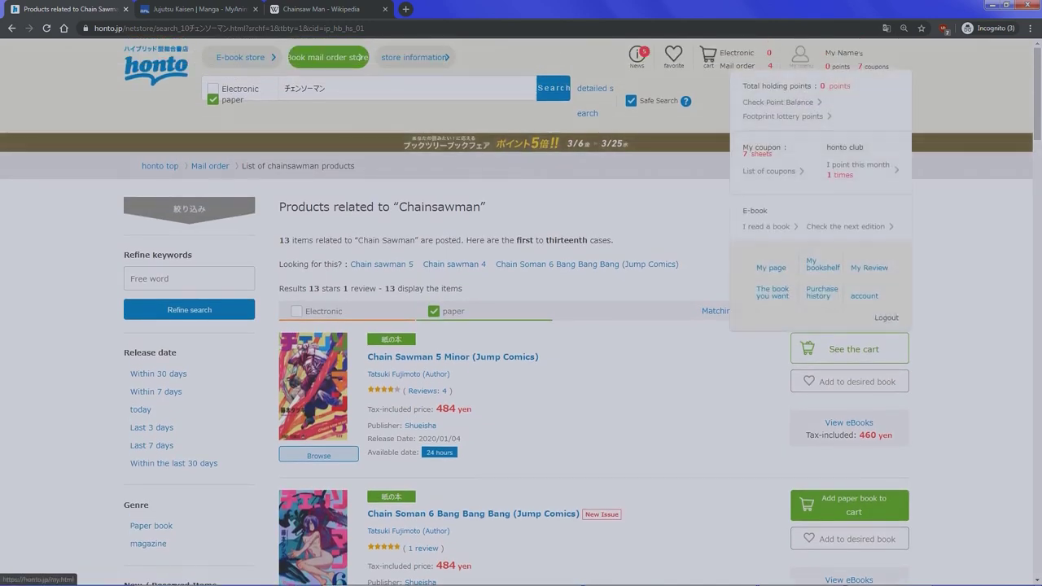
pyautogui.click(772, 292)
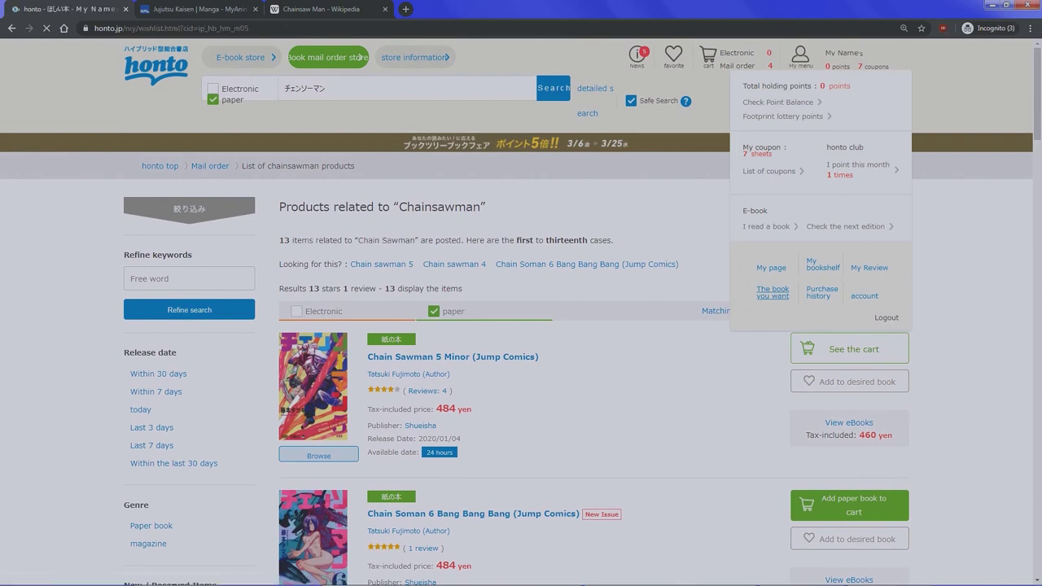
pyautogui.scroll(-3, 521, 326)
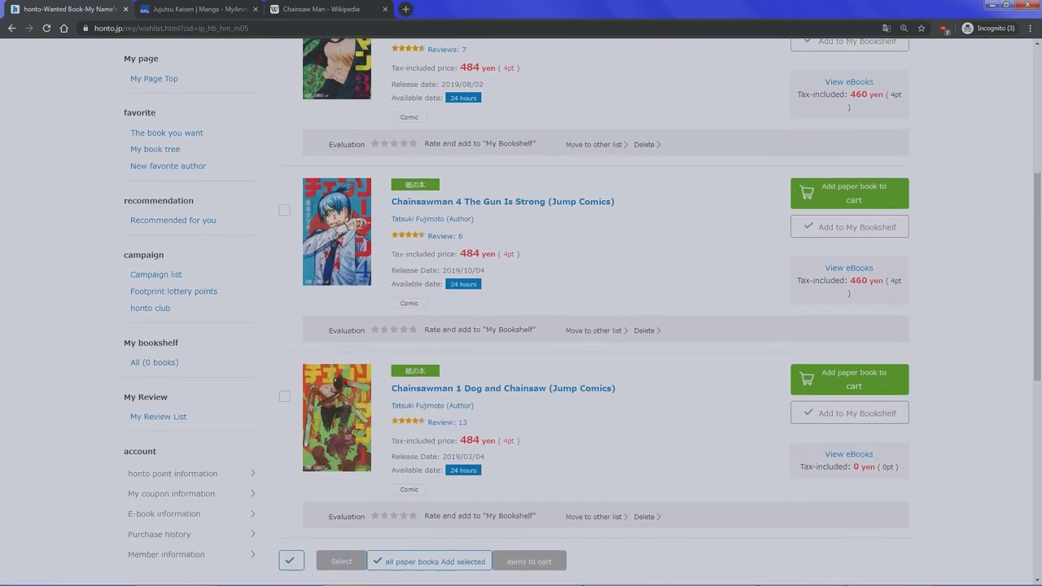
pyautogui.scroll(5, 521, 326)
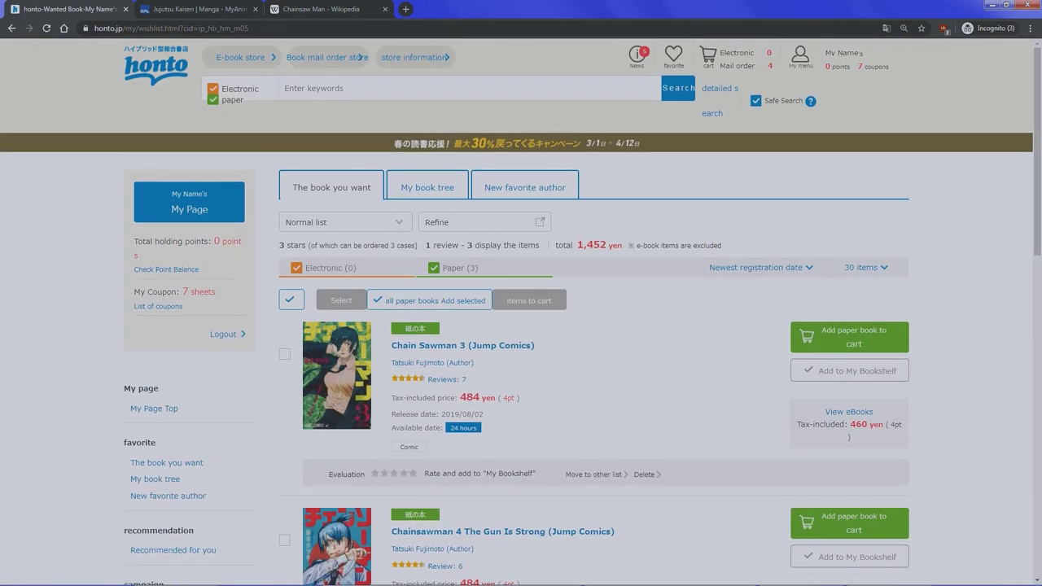
pyautogui.moveTo(708, 56)
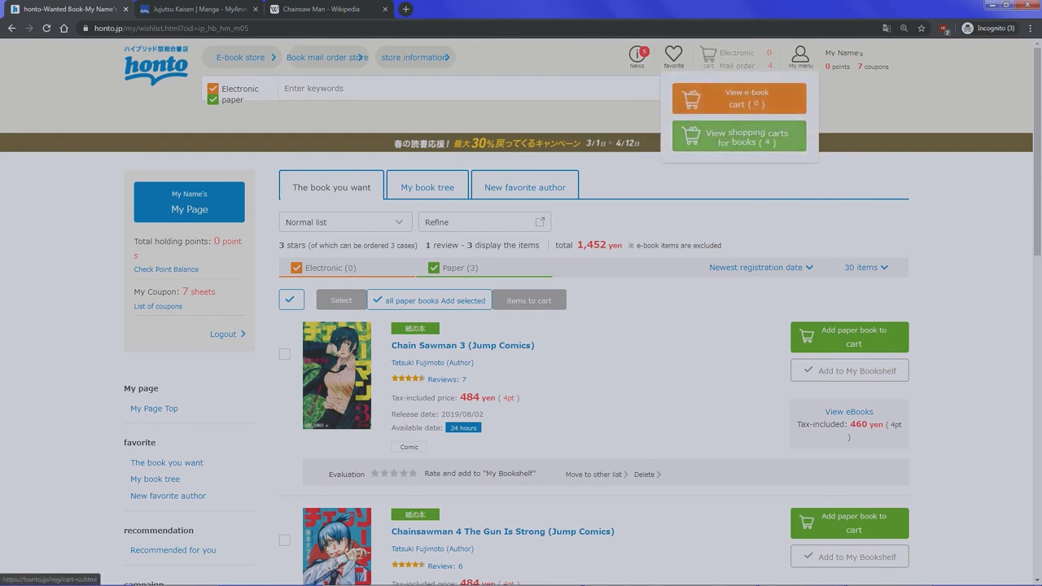
# - Open the paper-book cart and review its four comics and 1,936 jpy total
pyautogui.click(739, 136)
pyautogui.scroll(-2, 739, 136)
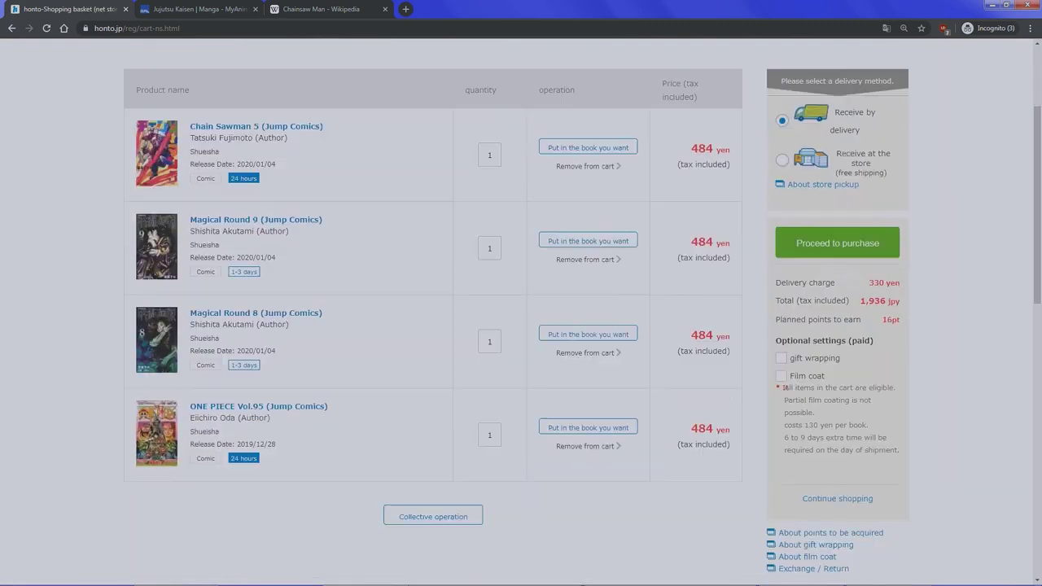
pyautogui.scroll(-3, 521, 317)
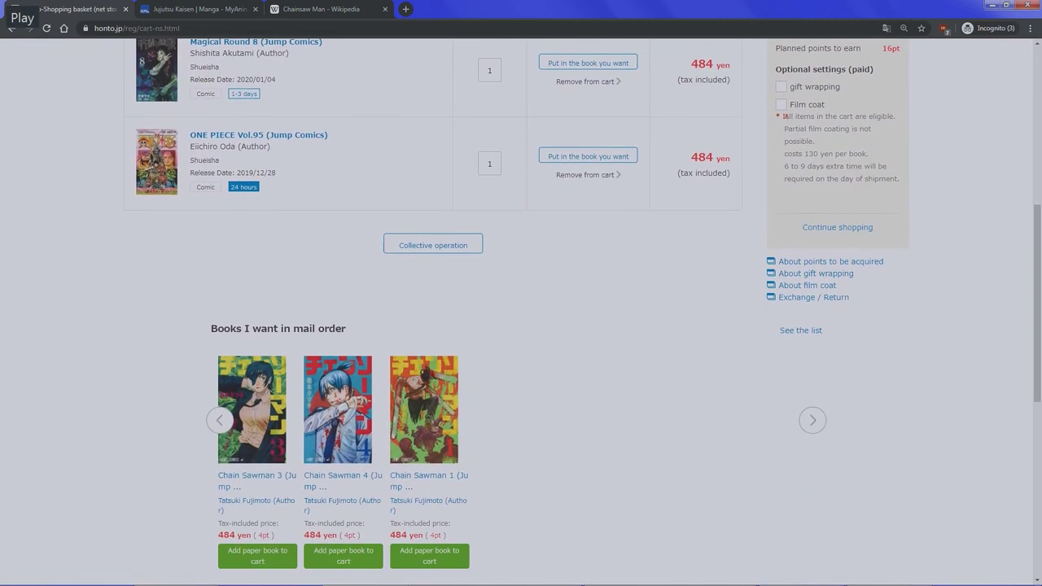
pyautogui.scroll(2, 521, 318)
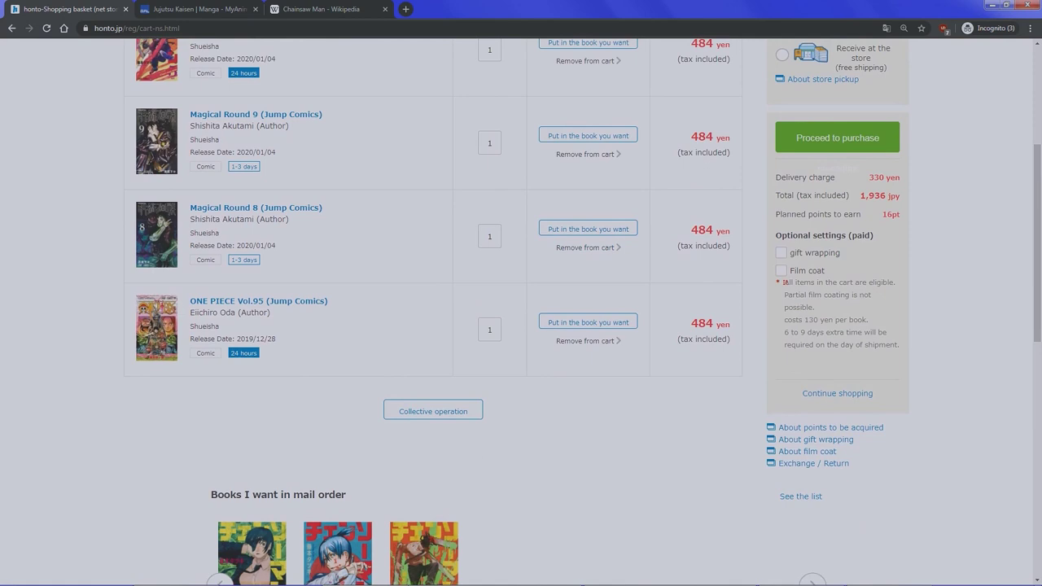
pyautogui.scroll(3, 521, 317)
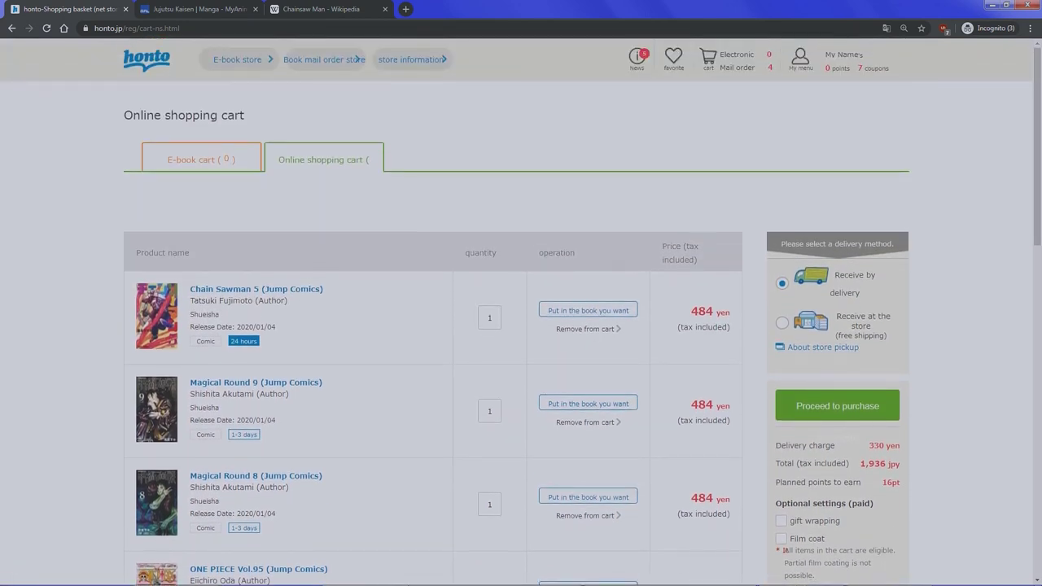
pyautogui.scroll(-2, 521, 318)
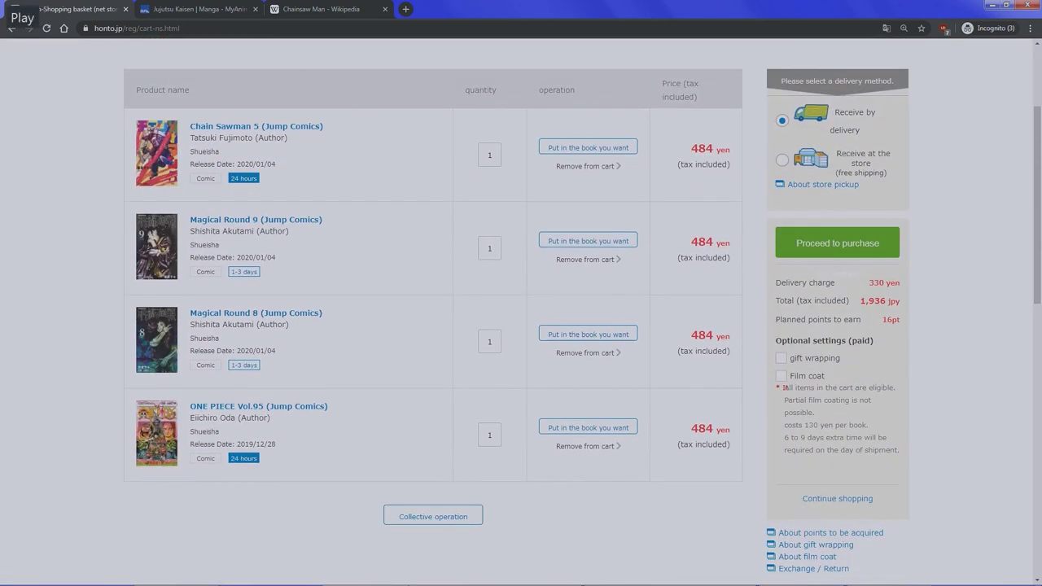
pyautogui.moveTo(860, 300); pyautogui.dragTo(900, 301)
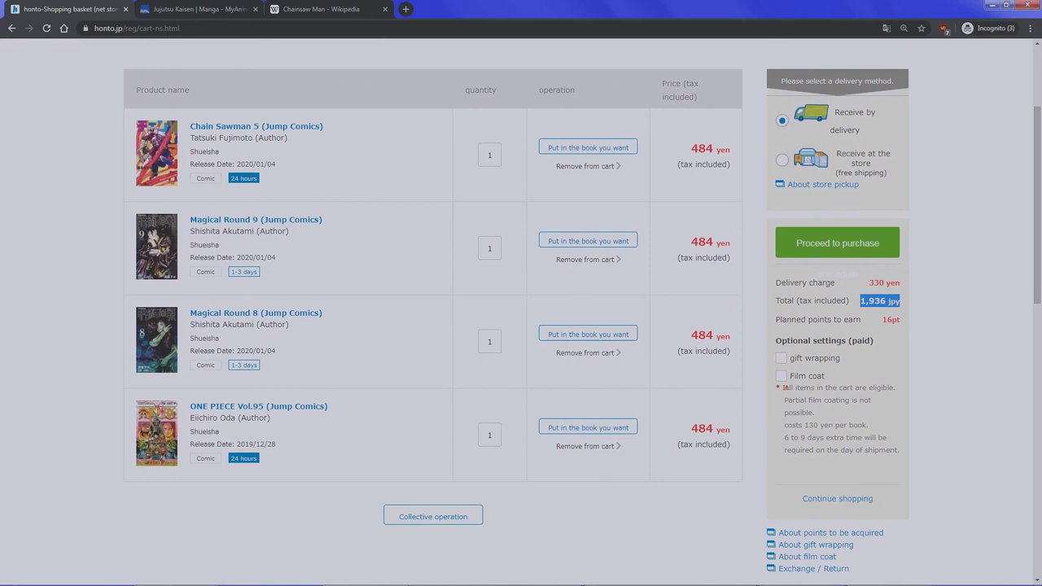
pyautogui.click(886, 27)
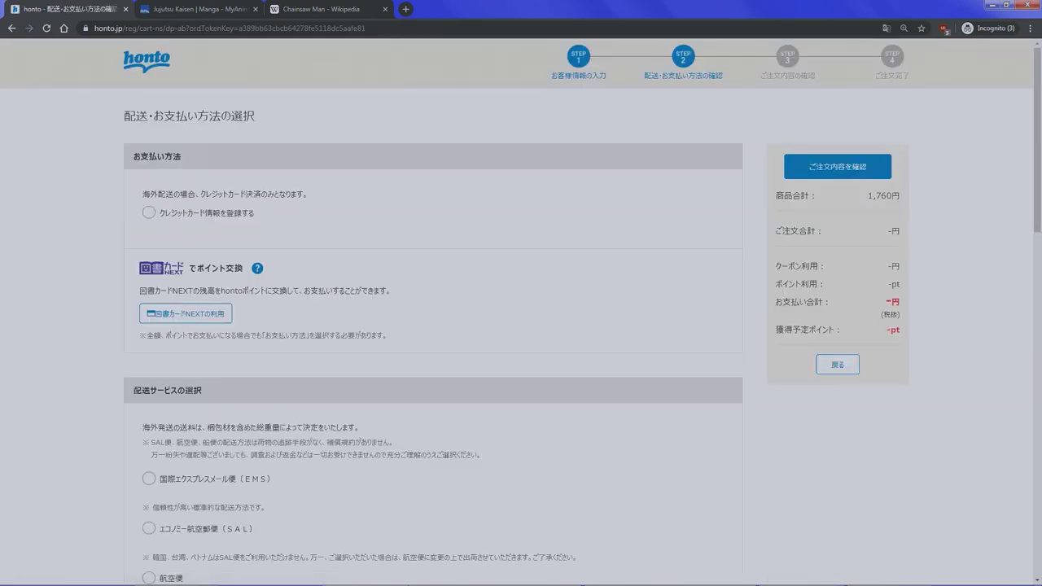
# - Translate the checkout page into English and highlight the 1,760 yen product total
pyautogui.rightClick(754, 194)
pyautogui.click(798, 280)
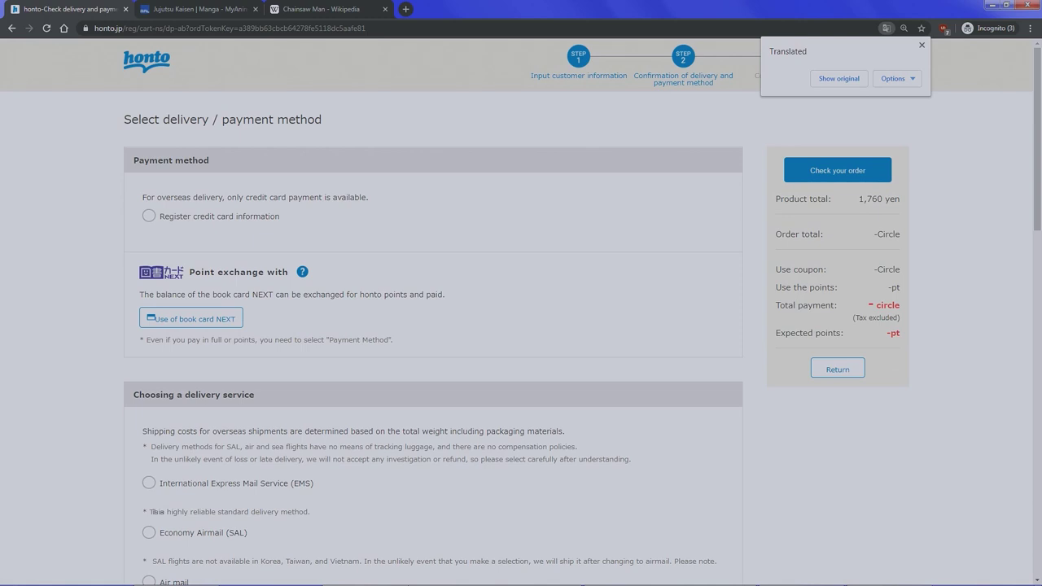
pyautogui.tripleClick(879, 198)
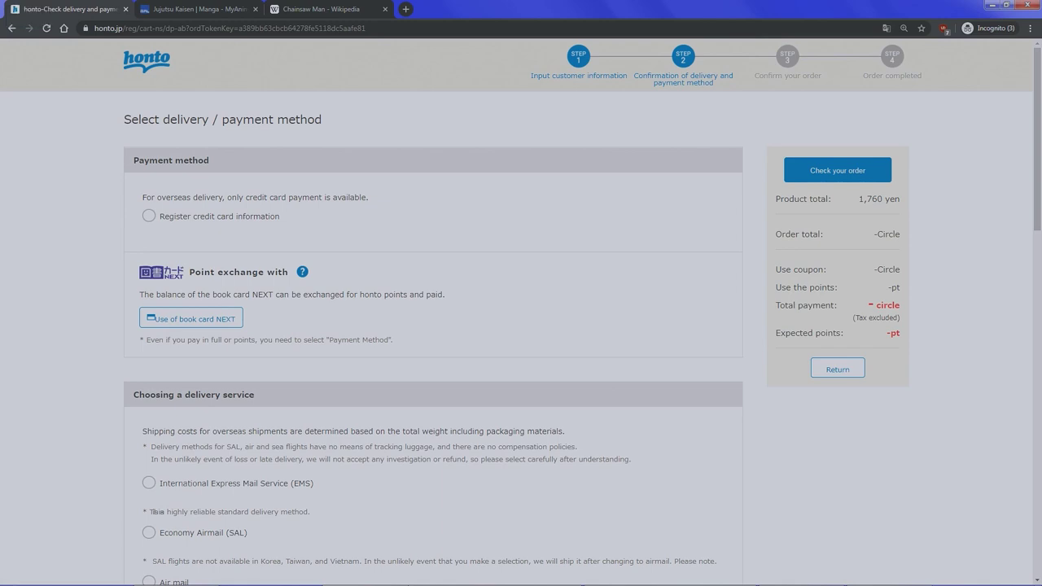
# - Choose credit-card payment with VISA as the card type
pyautogui.scroll(-4, 521, 325)
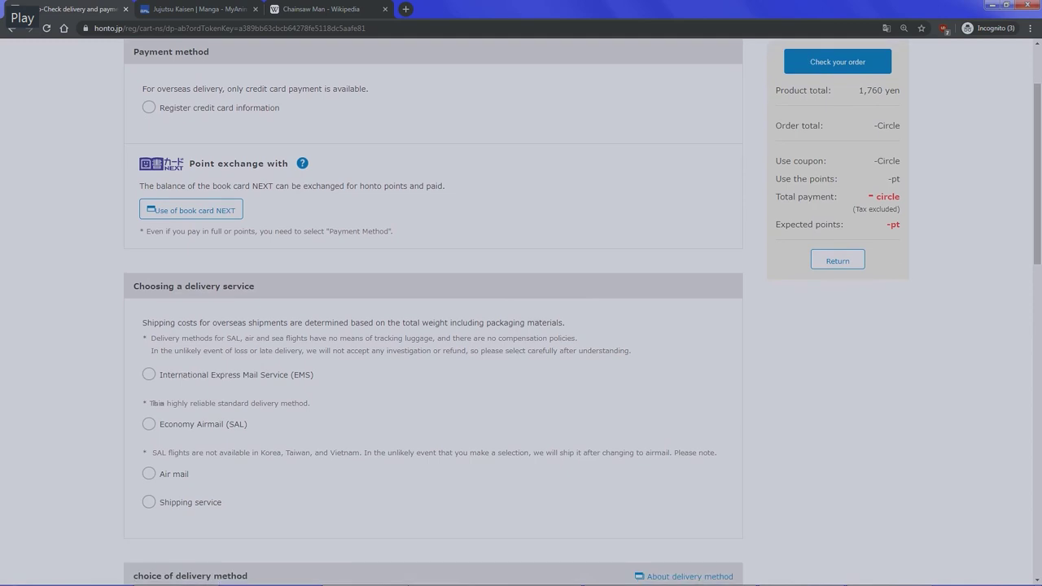
pyautogui.scroll(4, 521, 326)
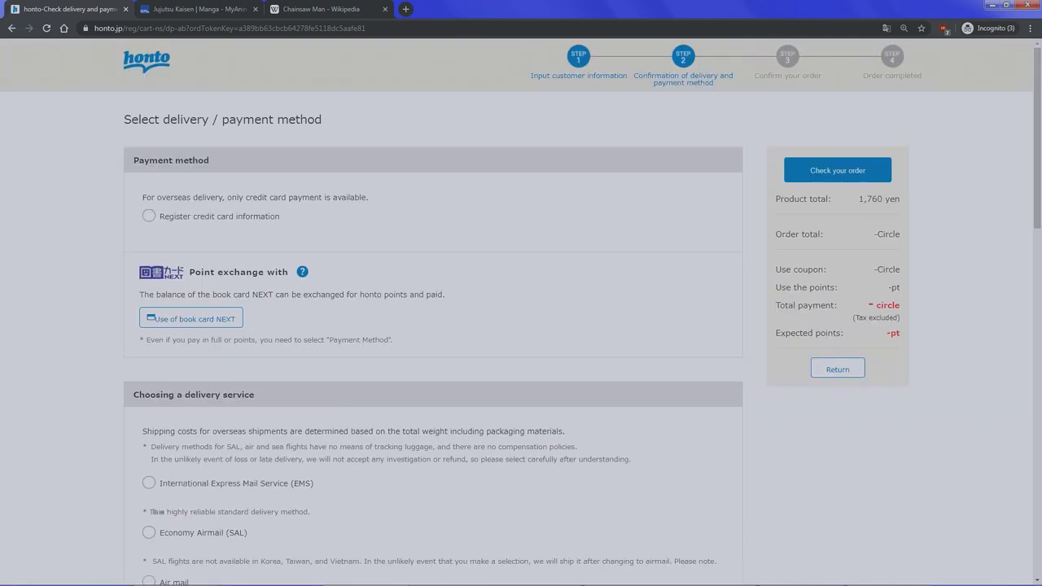
pyautogui.click(148, 216)
pyautogui.click(190, 302)
pyautogui.click(175, 322)
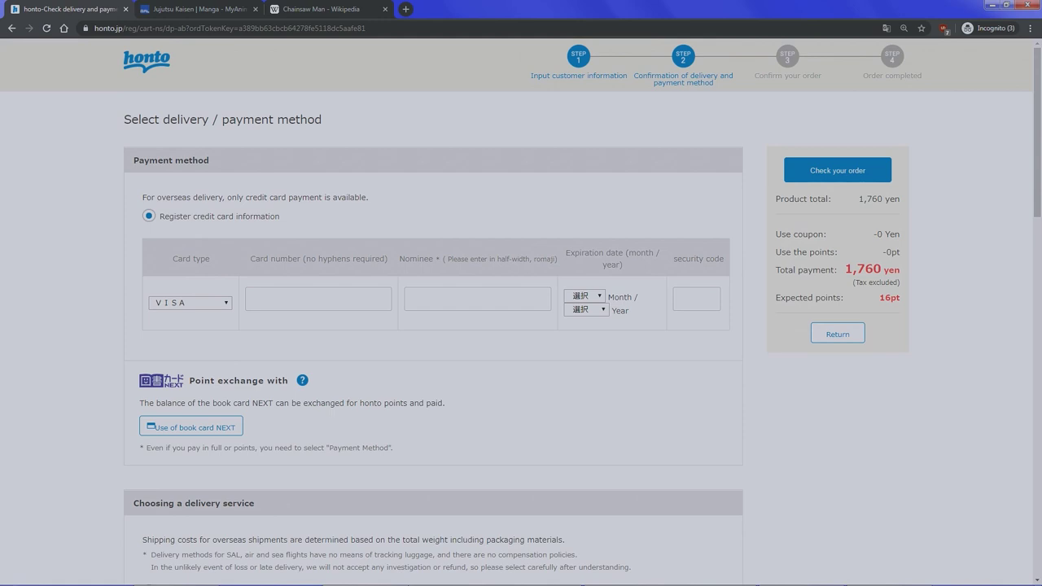
# - Select surface 'Shipping service' as the delivery service
pyautogui.scroll(-2, 521, 325)
pyautogui.scroll(-2, 521, 326)
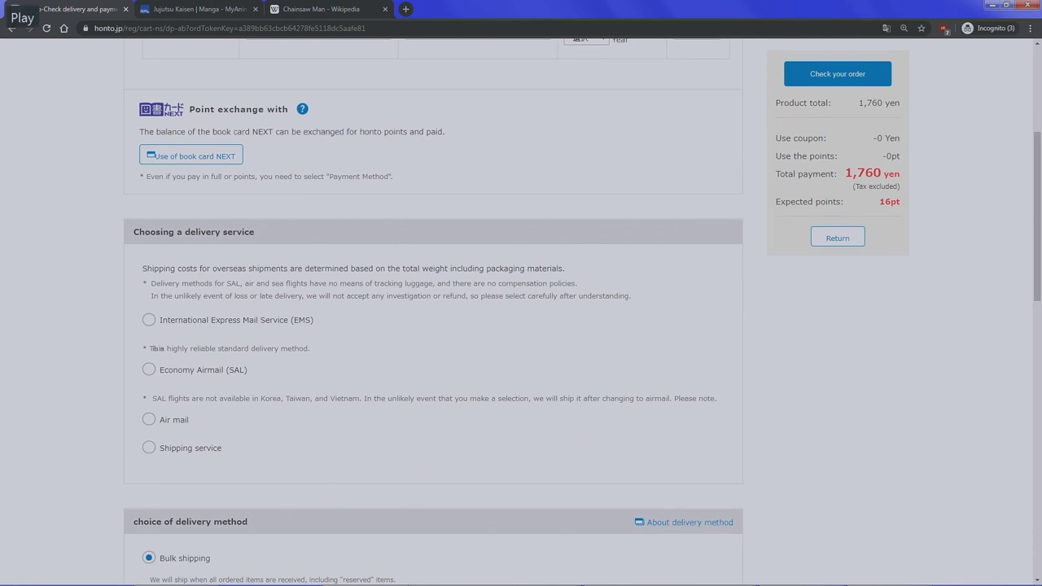
pyautogui.rightClick(765, 367)
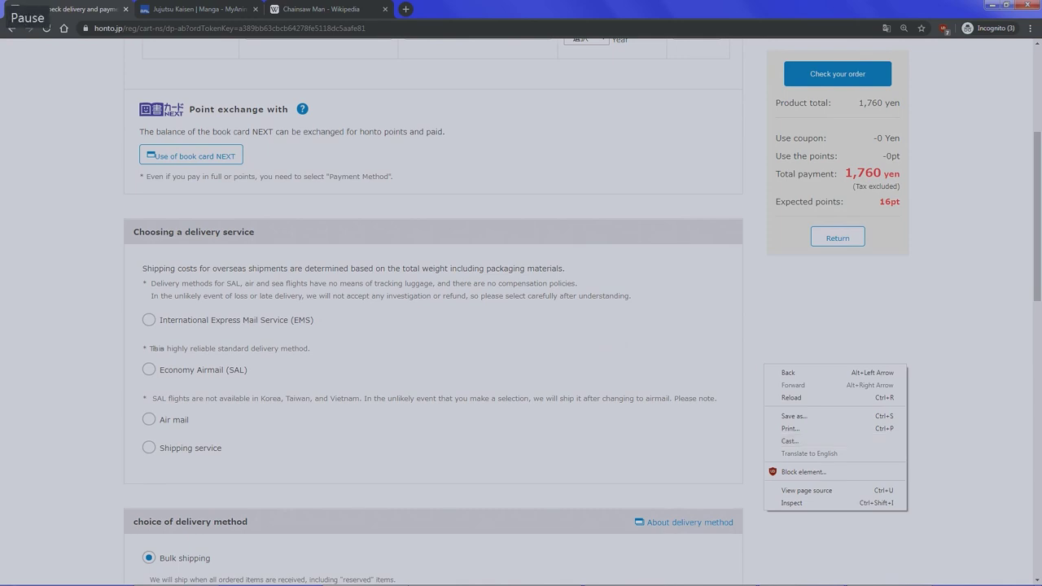
pyautogui.press('Escape')
pyautogui.click(148, 448)
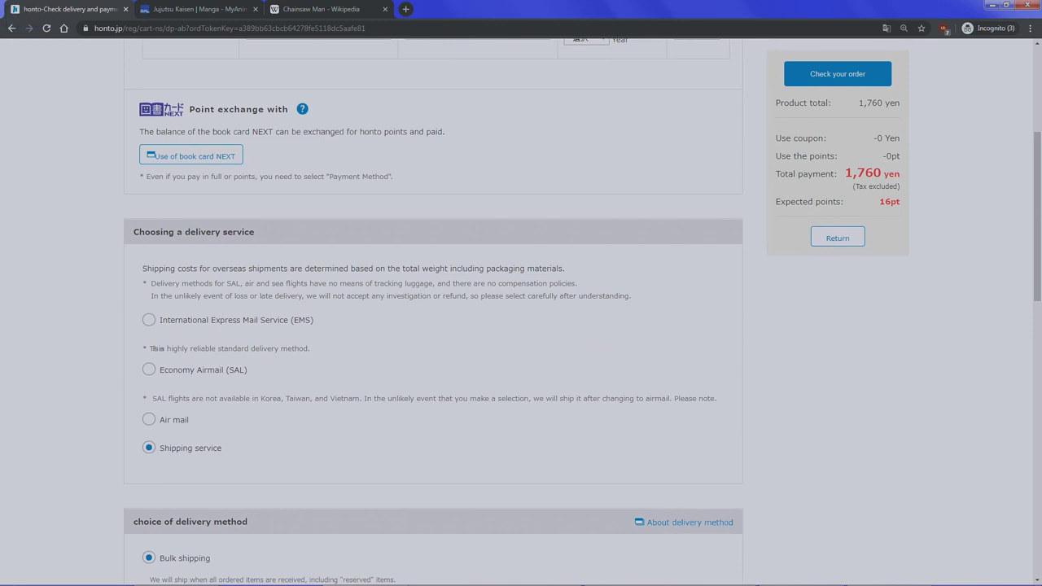
# - Show the checkout page in original Japanese, then translate it back to English
pyautogui.click(886, 28)
pyautogui.click(843, 79)
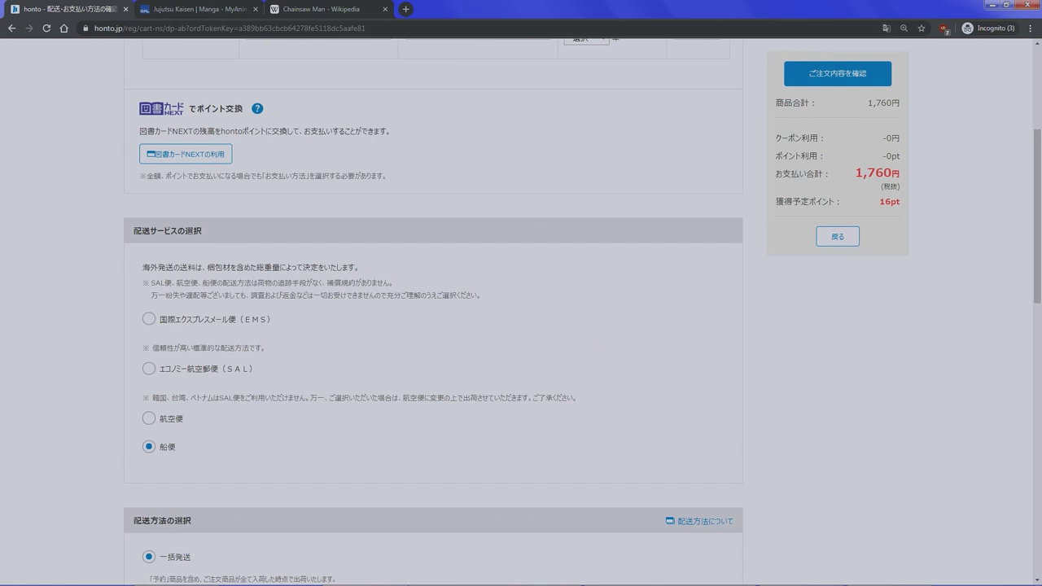
pyautogui.rightClick(225, 303)
pyautogui.click(276, 390)
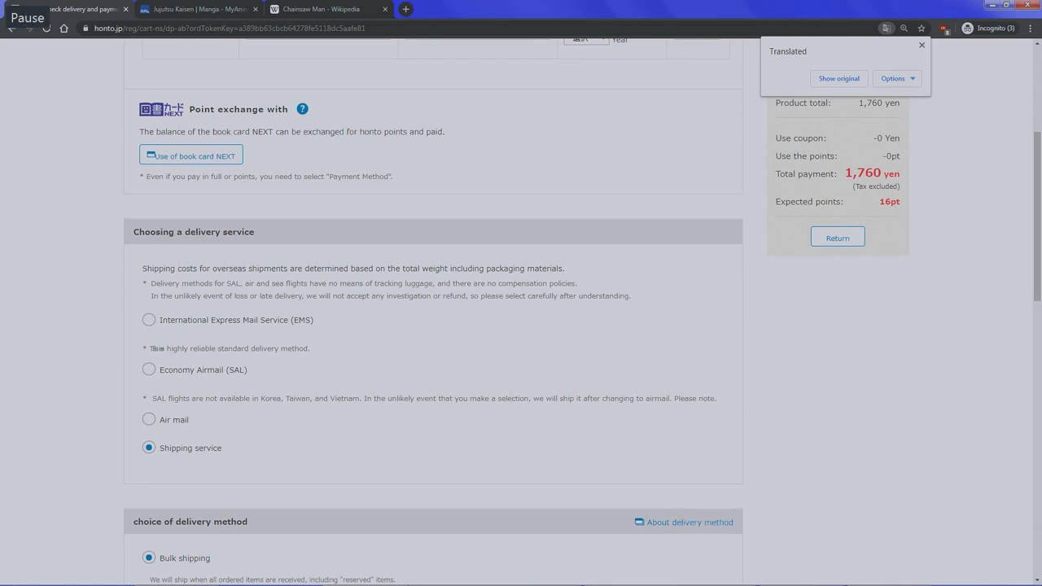
pyautogui.scroll(-2, 521, 326)
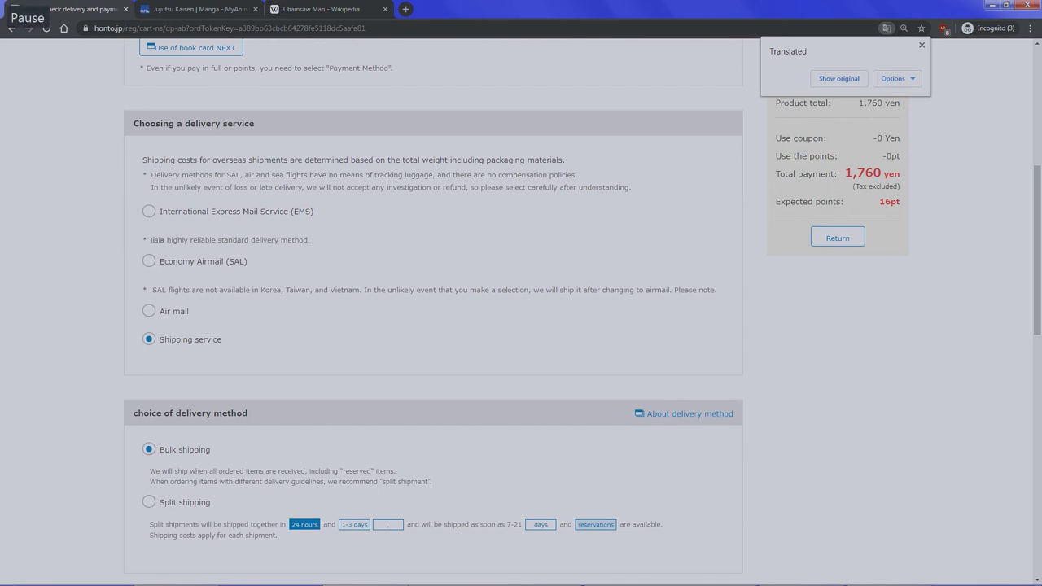
pyautogui.scroll(-1, 521, 310)
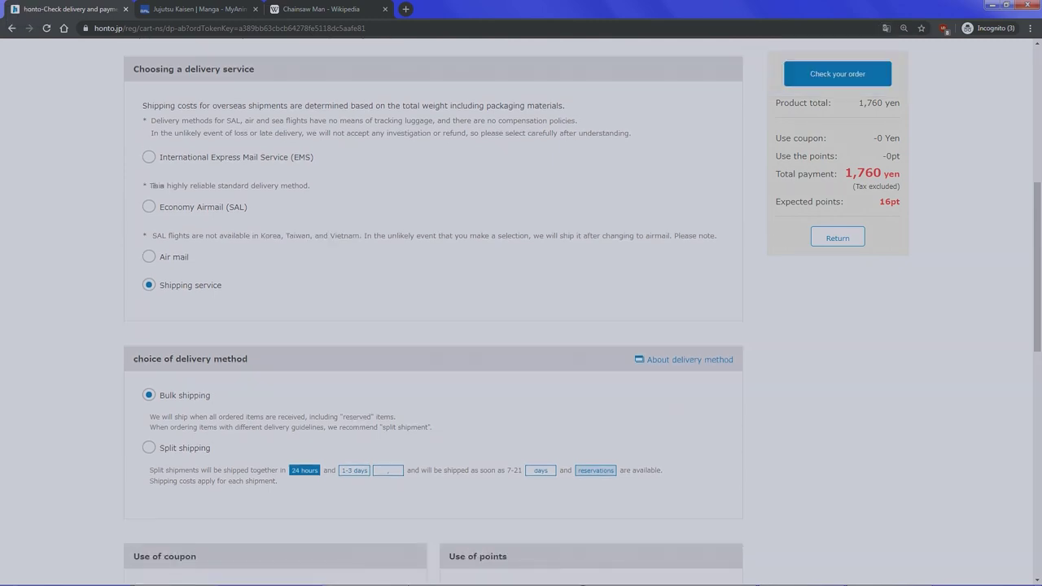
pyautogui.scroll(-5, 433, 309)
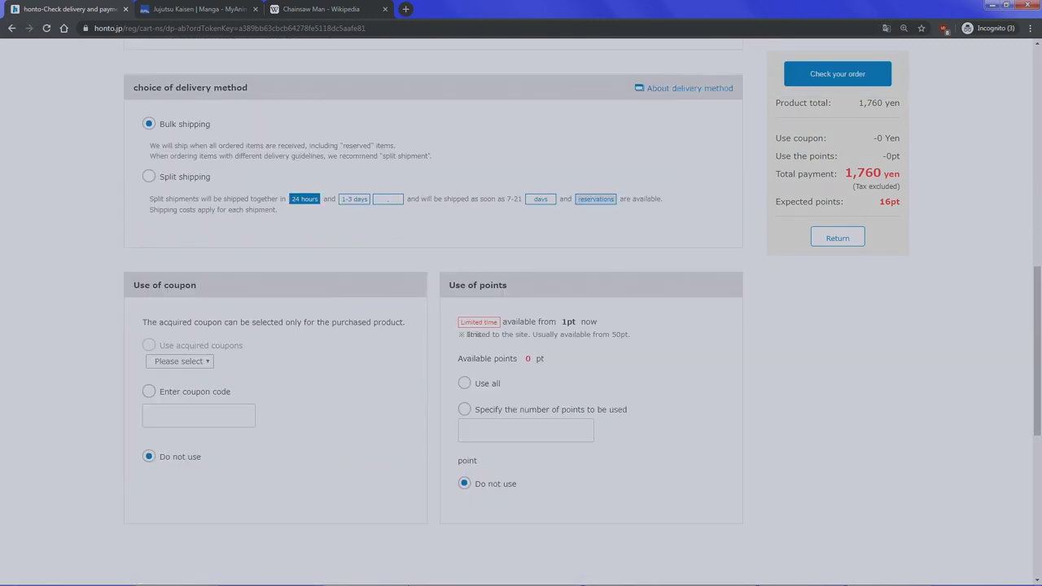
pyautogui.scroll(-4, 521, 309)
pyautogui.scroll(6, 521, 309)
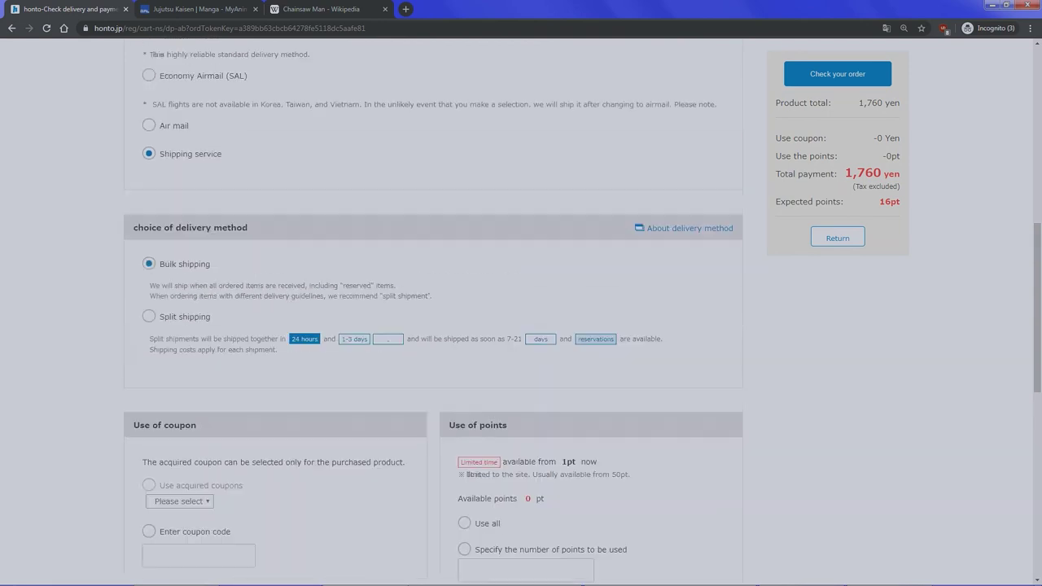
pyautogui.scroll(9, 521, 309)
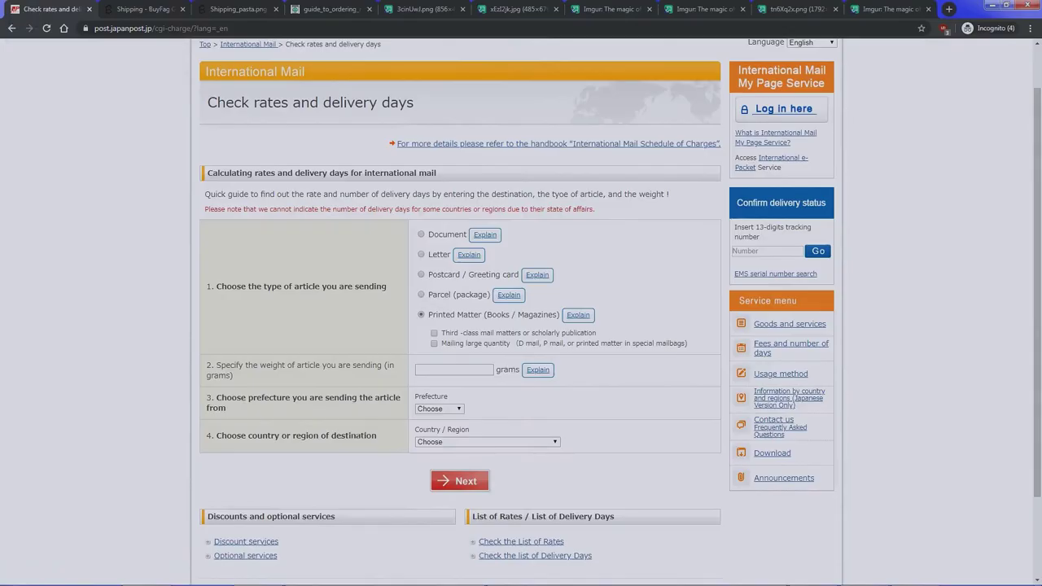
# - Enter 2000 grams of printed matter sent from Tokyo
pyautogui.moveTo(427, 314); pyautogui.dragTo(591, 314)
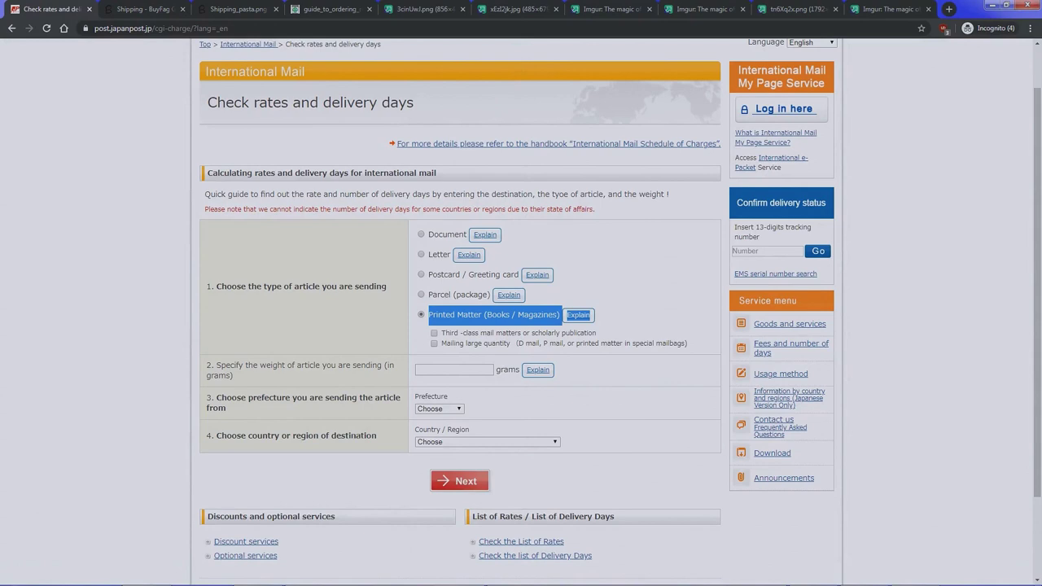
pyautogui.click(454, 370)
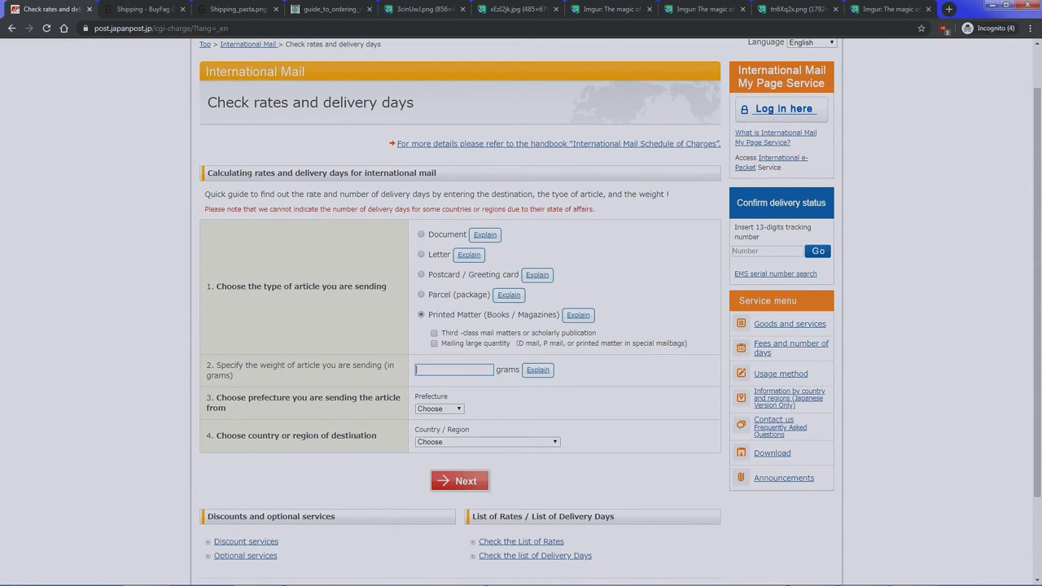
pyautogui.write('2000')
pyautogui.click(439, 409)
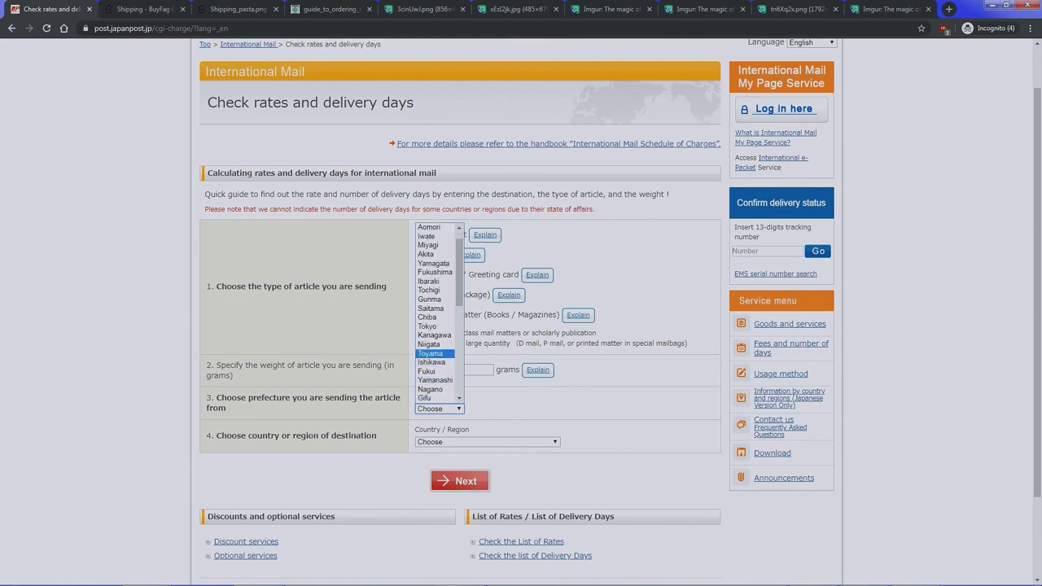
pyautogui.scroll(-1, 437, 326)
pyautogui.press('Return')
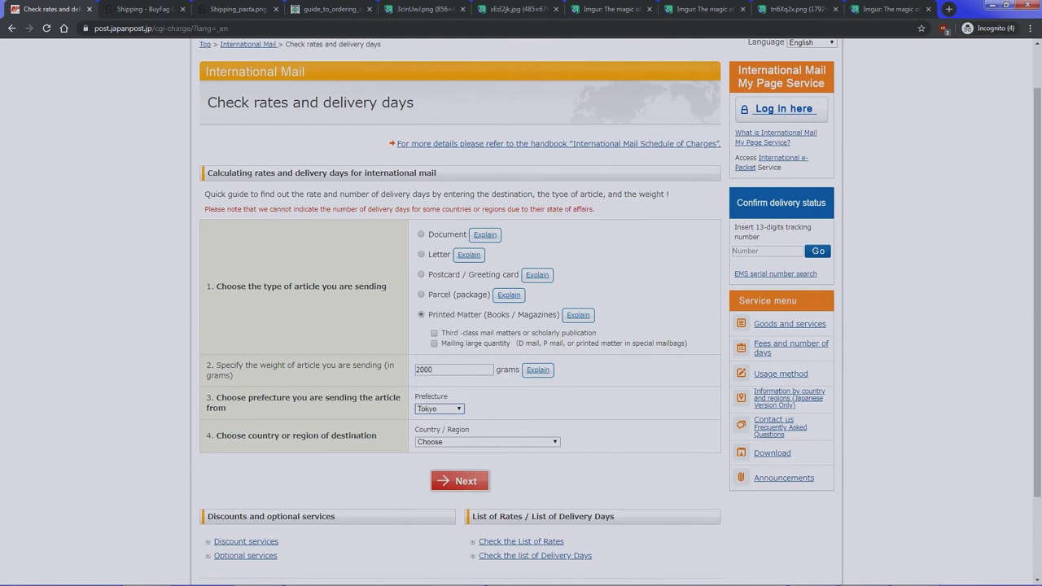
# - Set the destination to Florida, United States, calculate rates, and return to the form
pyautogui.press('Tab')
pyautogui.hotkey('alt', 'Down')
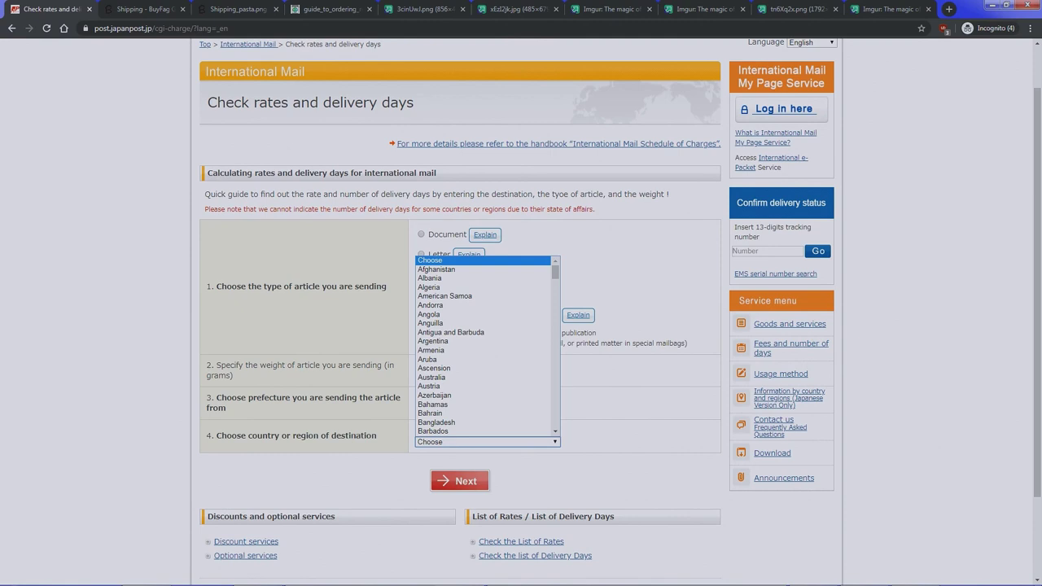
pyautogui.write('united states')
pyautogui.press('Return')
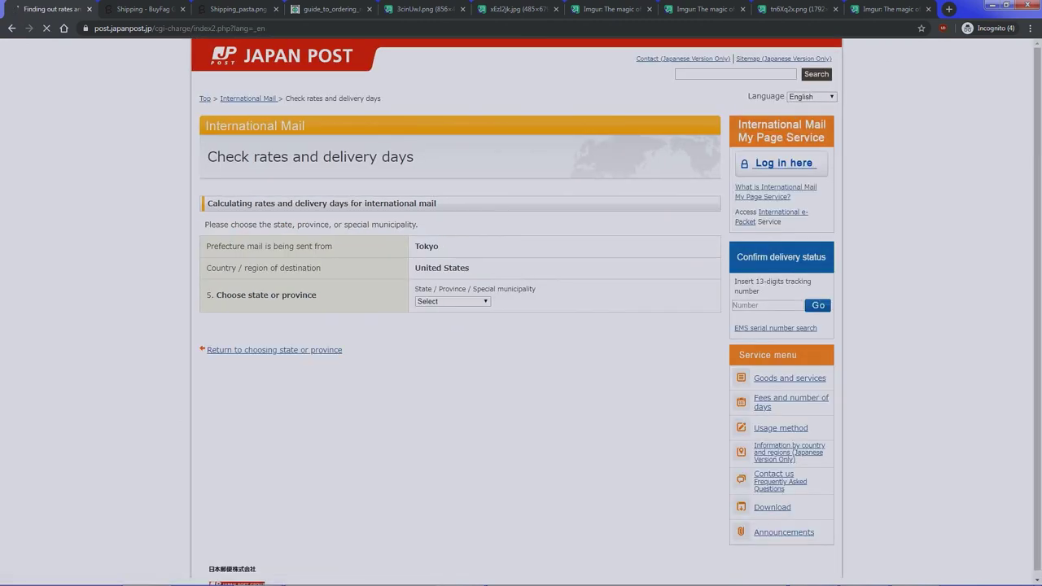
pyautogui.write('florida')
pyautogui.press('Tab')
pyautogui.press('Return')
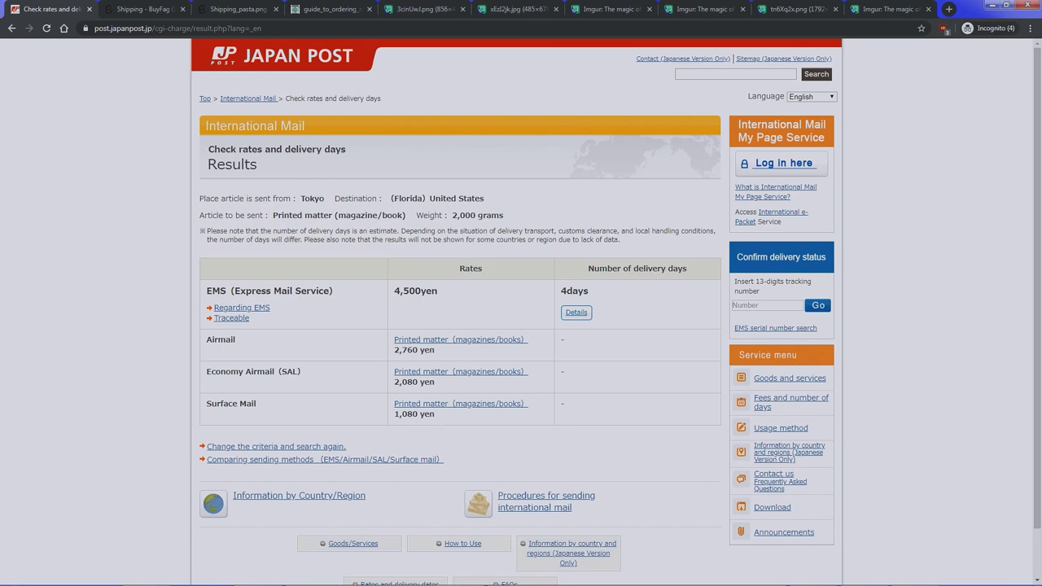
pyautogui.hotkey('alt', 'Left')
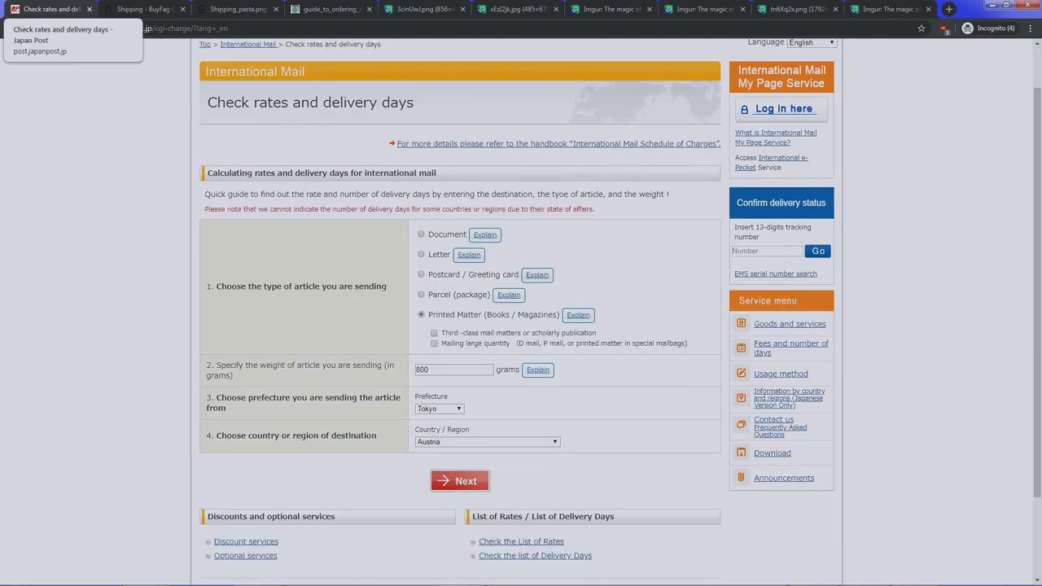
# - Check the BuyFags shipping page, then view its EMS/SAL/airmail/surface comparison chart
pyautogui.click(140, 9)
pyautogui.scroll(1, 579, 326)
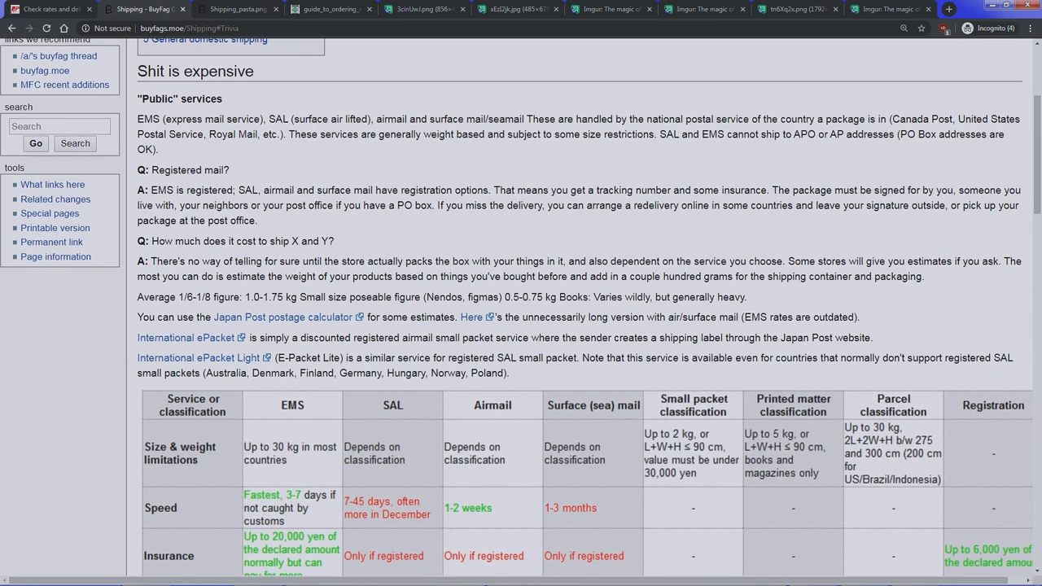
pyautogui.hotkey('ctrl', 'Tab')
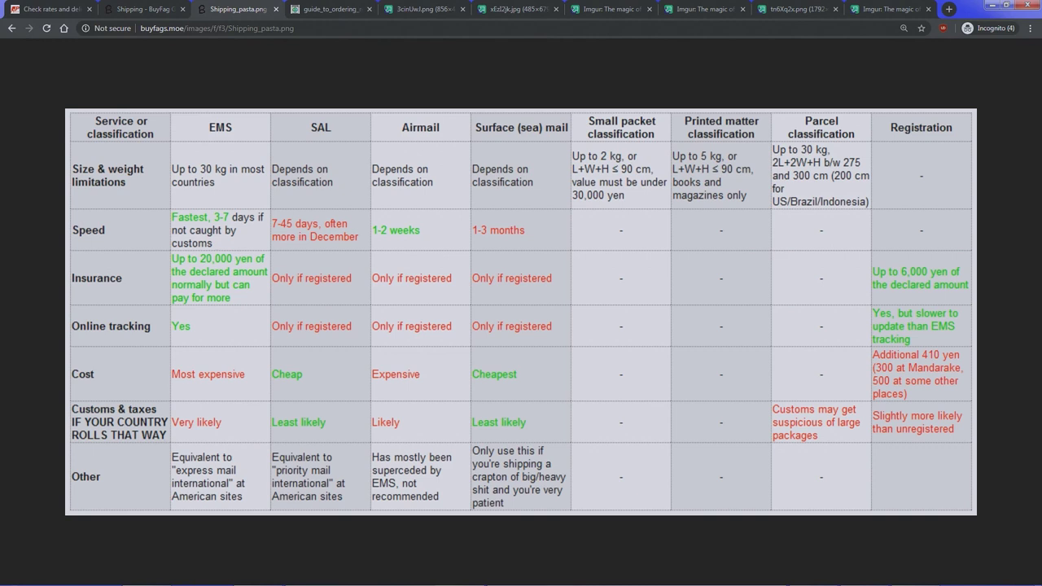
# - Switch to the archived ordering guide and highlight (shou)B6 in the paper-name column
pyautogui.hotkey('ctrl', 'Tab')
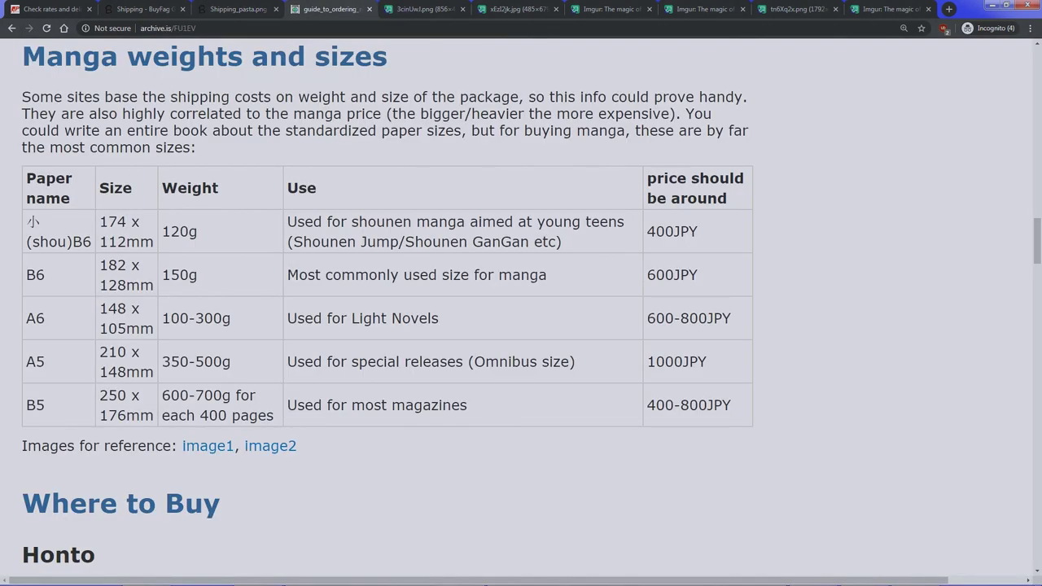
pyautogui.moveTo(27, 216); pyautogui.dragTo(72, 241)
# - Cycle through the manga photo tabs to the Imgur post of stacked volumes, Jujutsu Kaisen 1 on top
pyautogui.hotkey('ctrl', 'Tab')
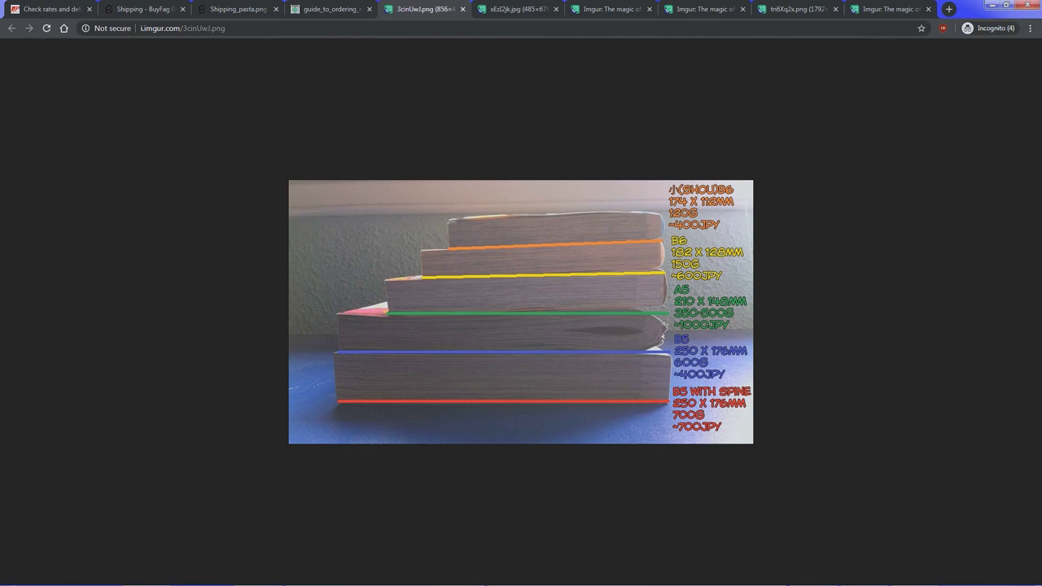
pyautogui.hotkey('ctrl', 'Tab')
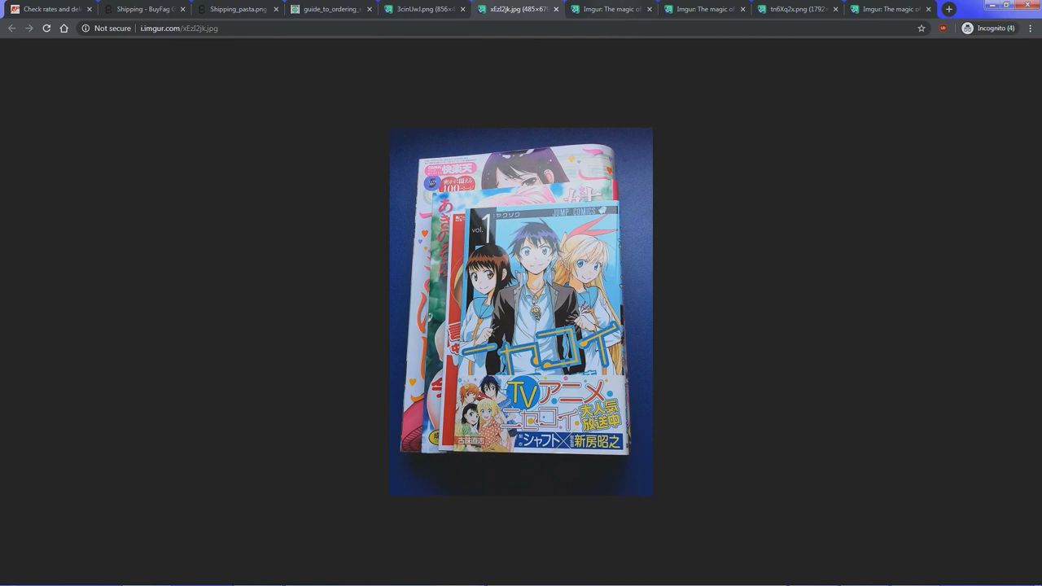
pyautogui.hotkey('ctrl', 'Tab')
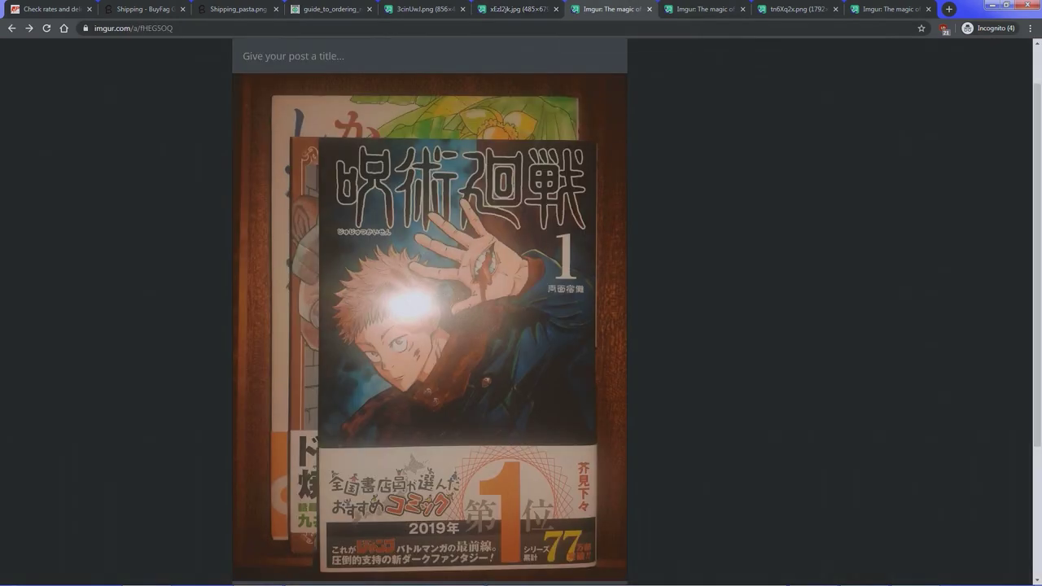
pyautogui.hotkey('ctrl', 'Tab')
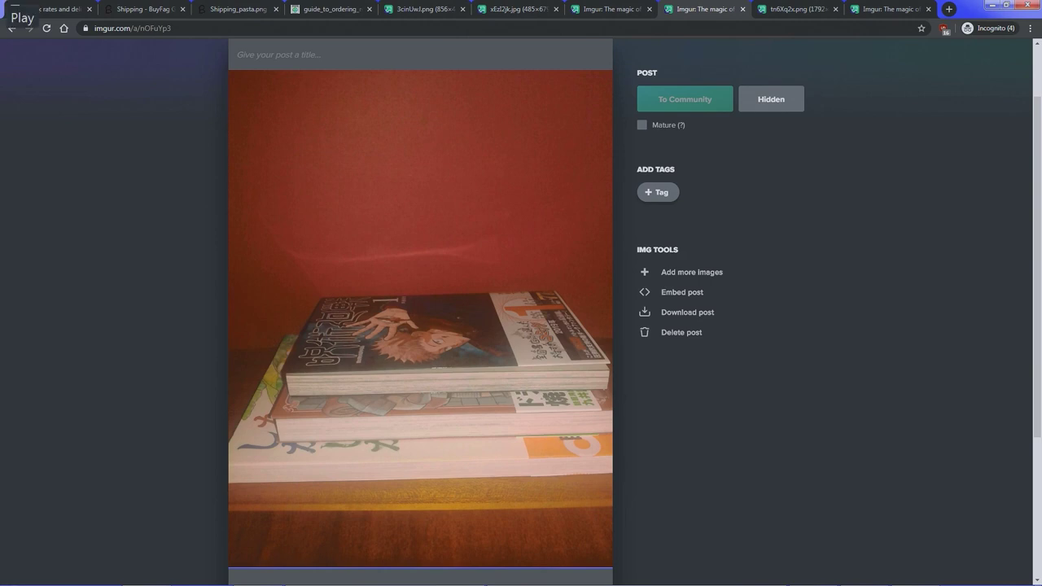
pyautogui.hotkey('ctrl', 'Tab')
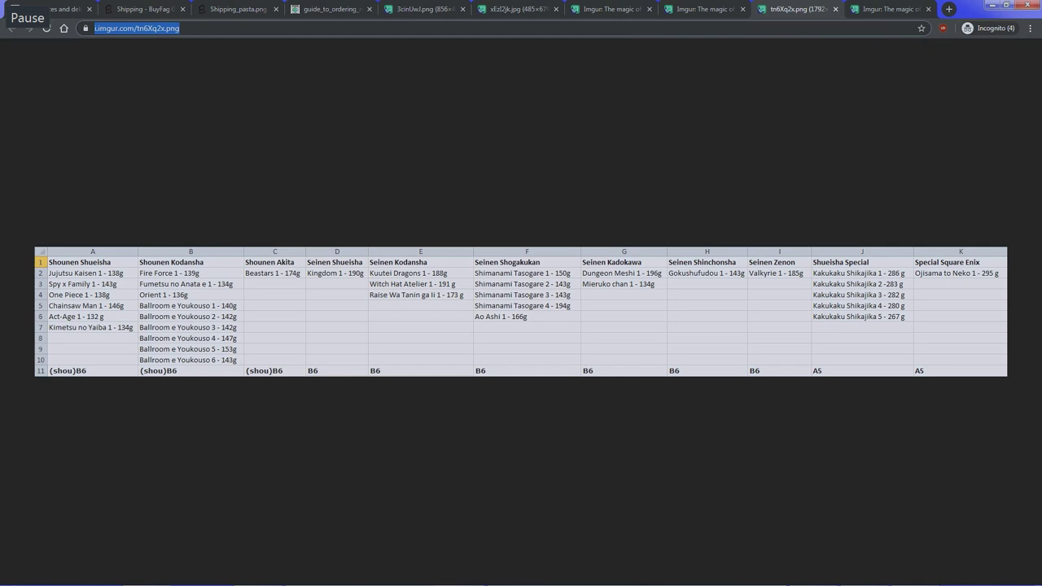